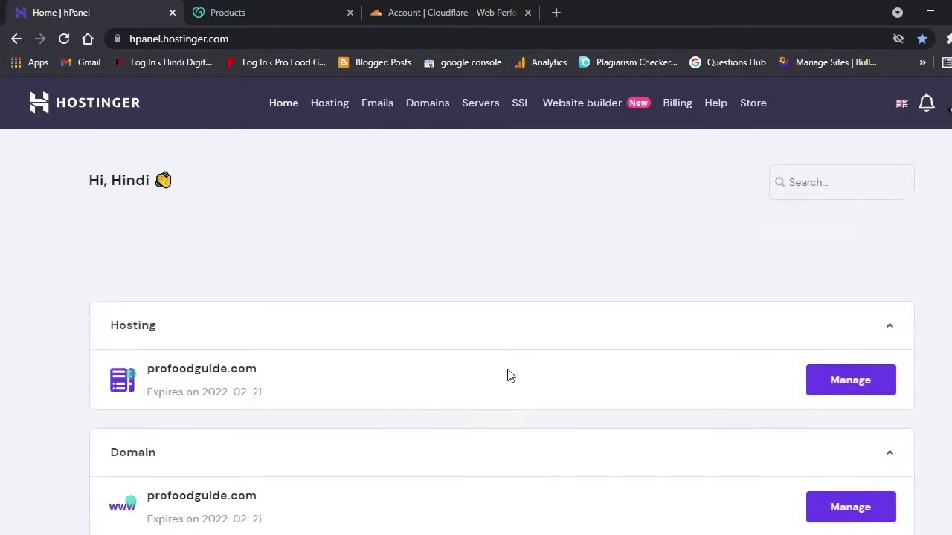
- Look over the Hostinger hPanel home, the GoDaddy products page and the Cloudflare account home
scroll(505, 371, down, 2)
scroll(520, 446, up, 2)
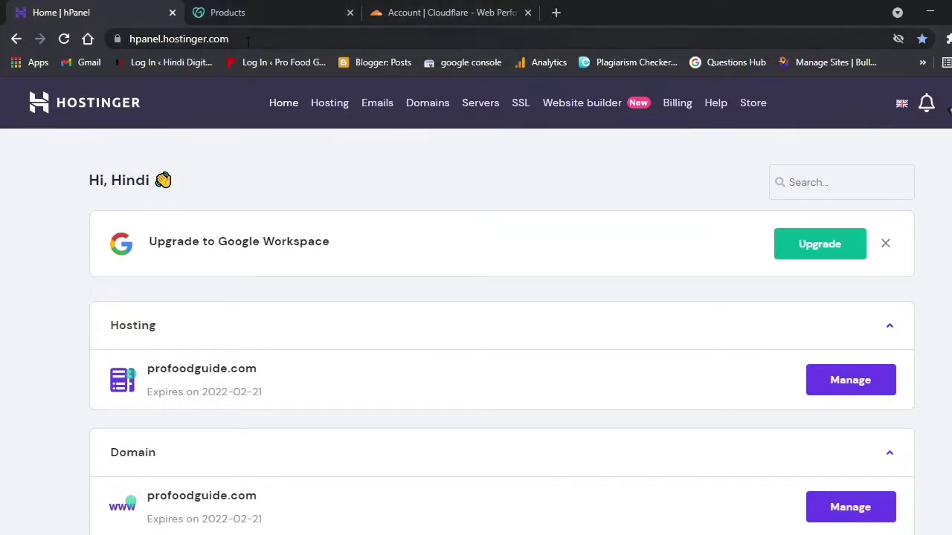
click(253, 7)
scroll(431, 394, down, 4)
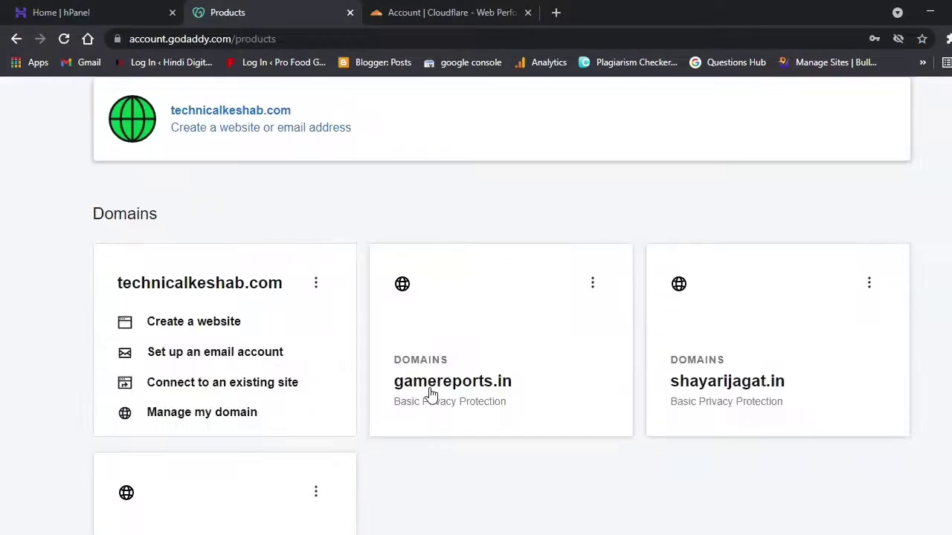
scroll(432, 394, up, 4)
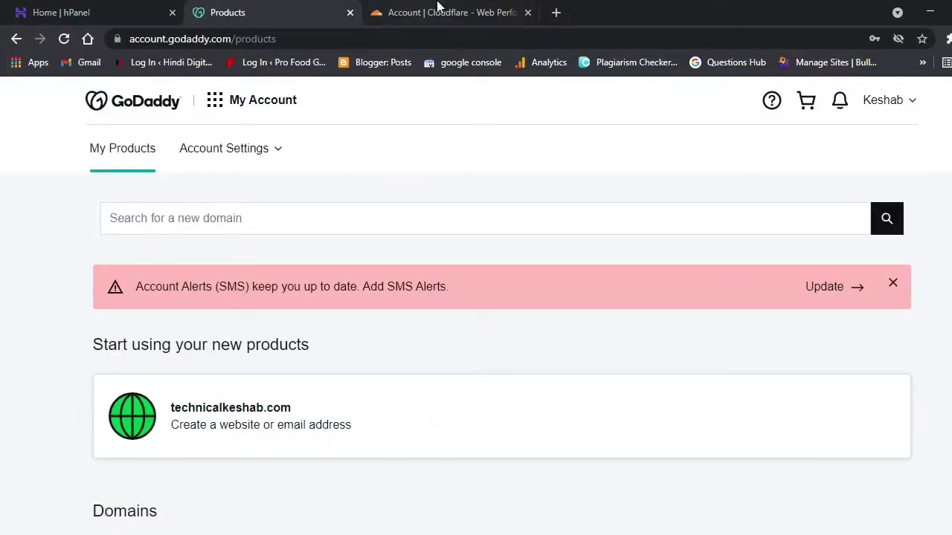
click(437, 10)
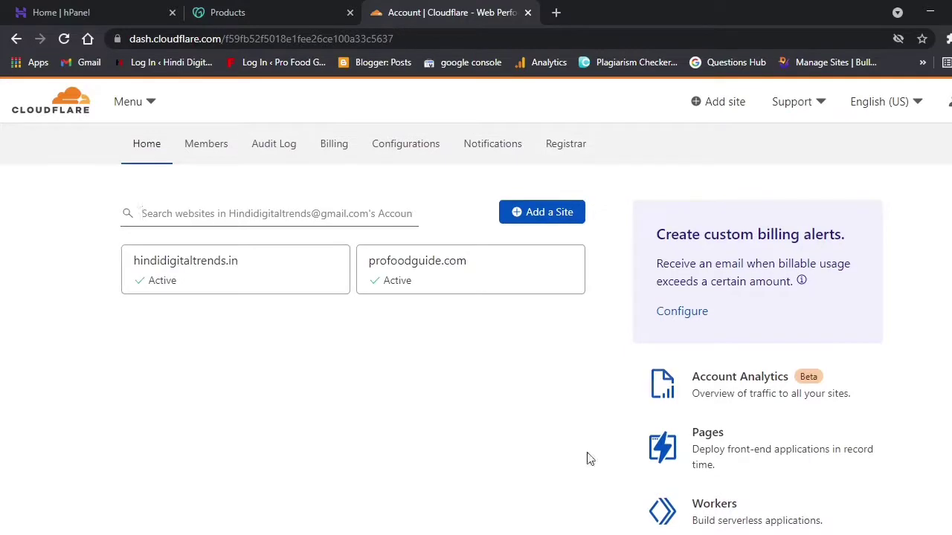
click(159, 7)
click(301, 9)
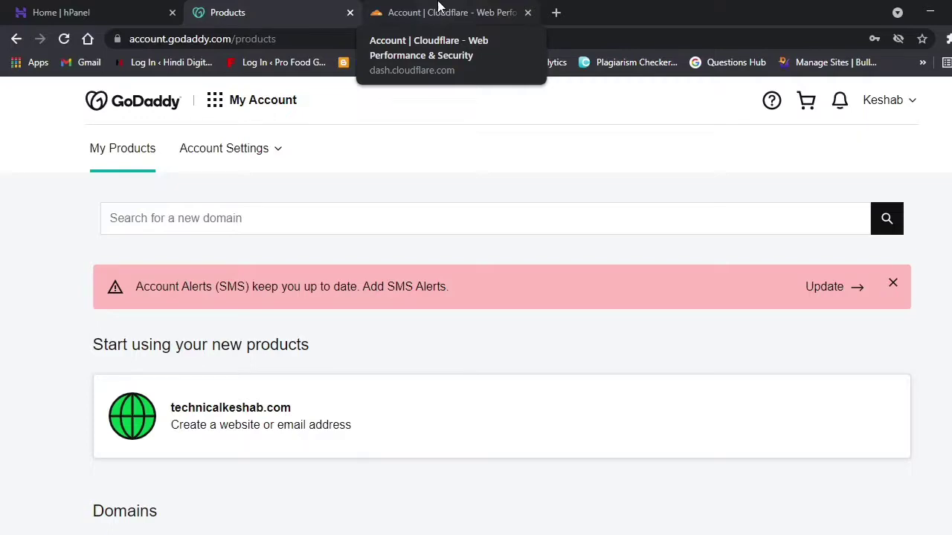
scroll(412, 228, down, 2)
scroll(393, 304, up, 2)
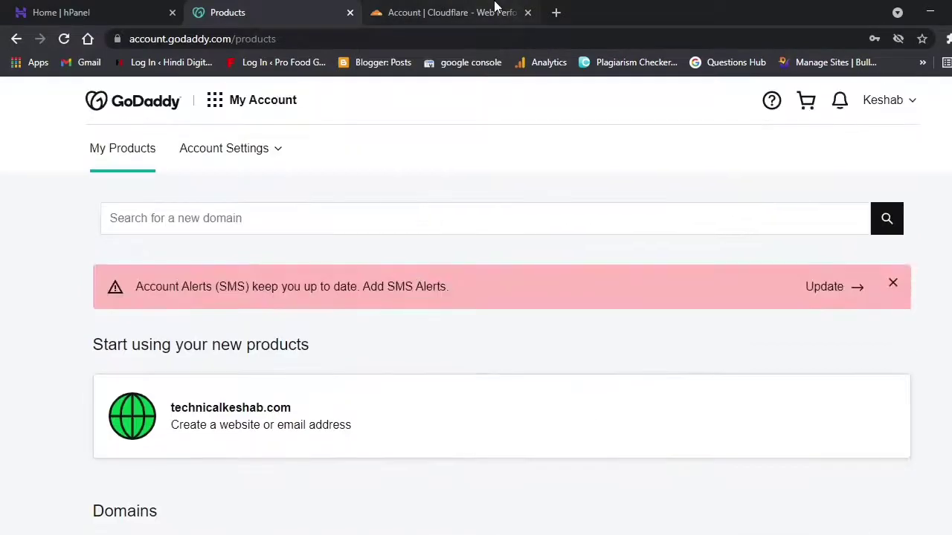
click(495, 8)
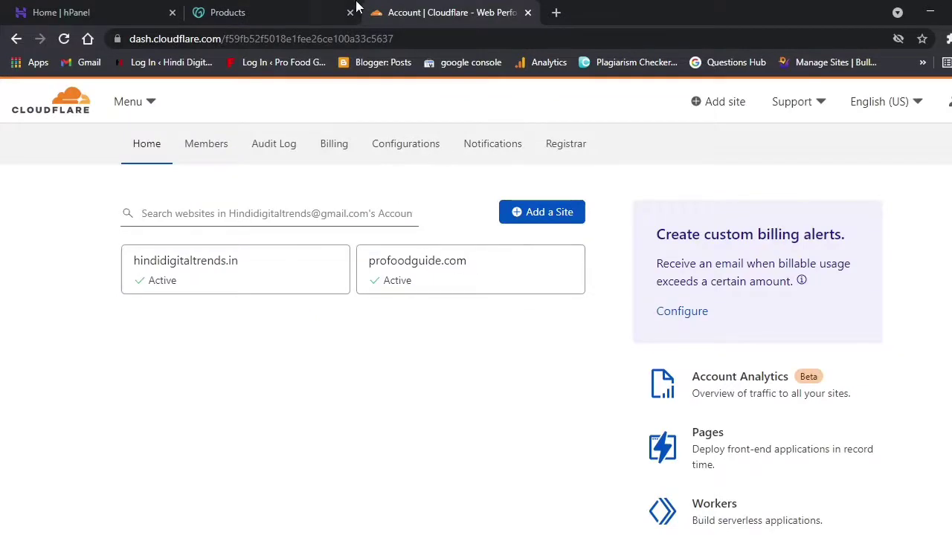
click(244, 7)
click(118, 7)
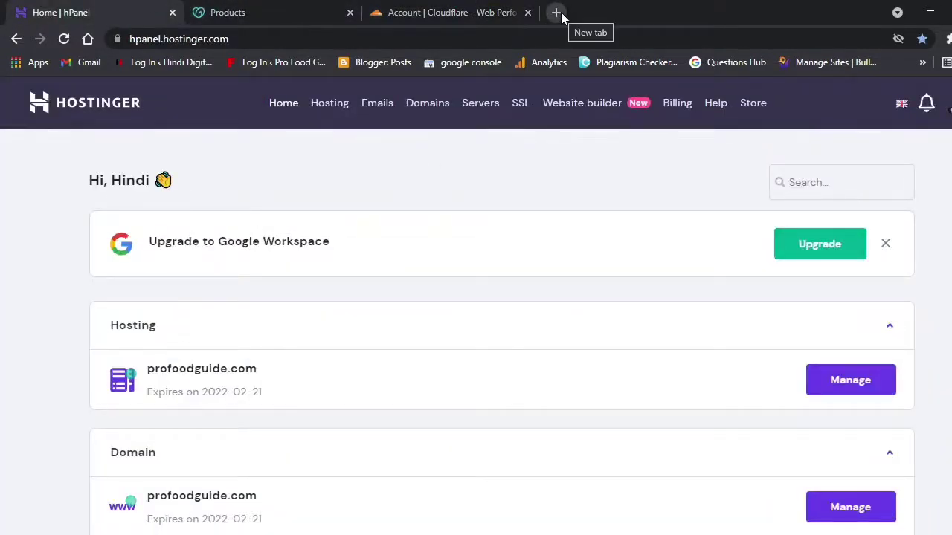
click(240, 7)
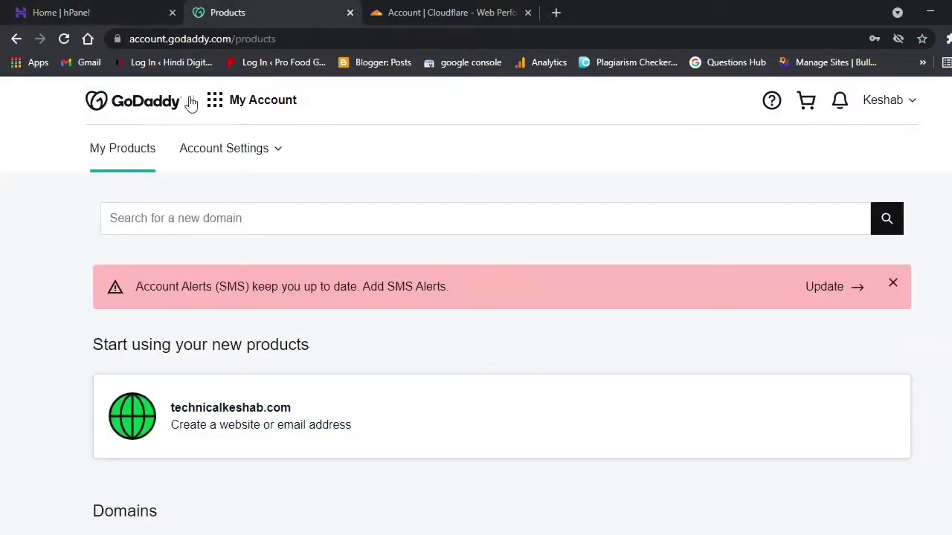
- Reload the GoDaddy products page, dismiss the messaging pop-up and review the domains listed in the account
click(154, 108)
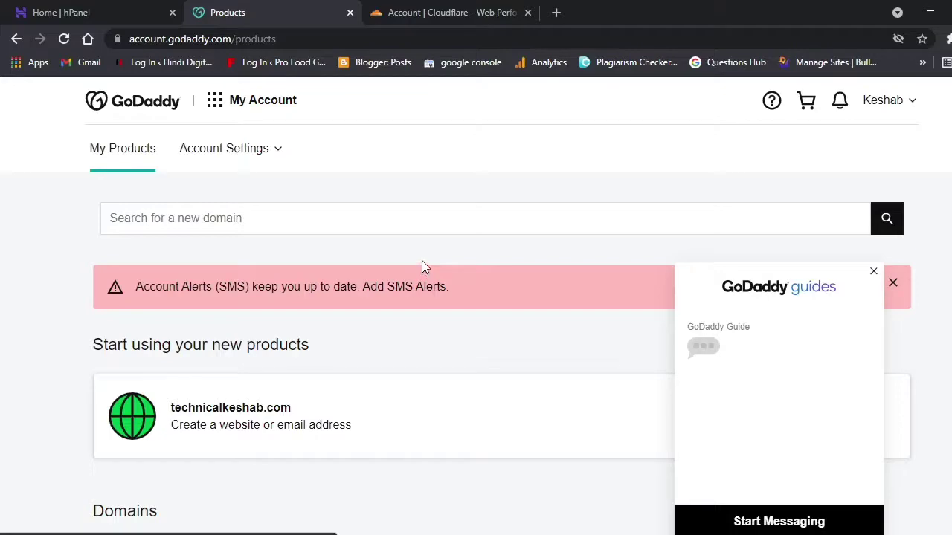
click(875, 275)
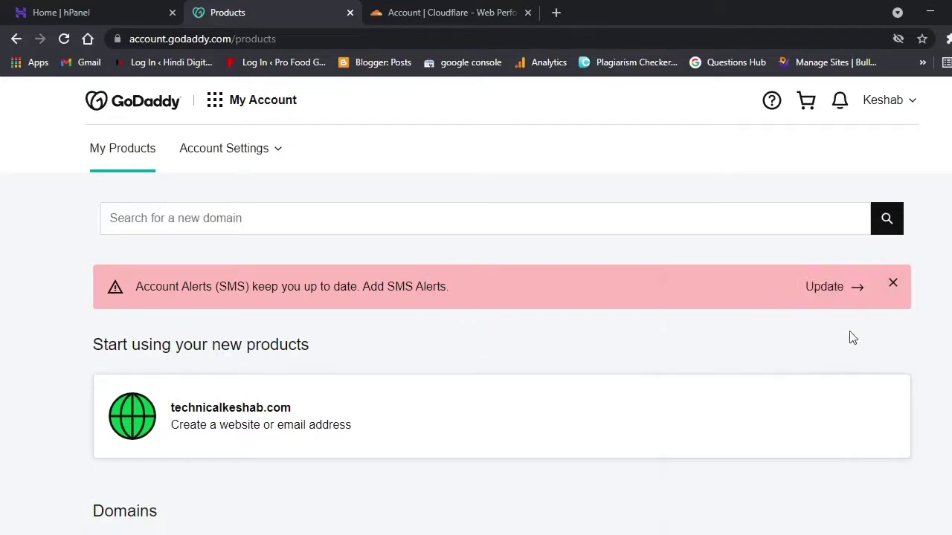
scroll(506, 410, down, 7)
scroll(518, 418, up, 2)
scroll(518, 418, up, 5)
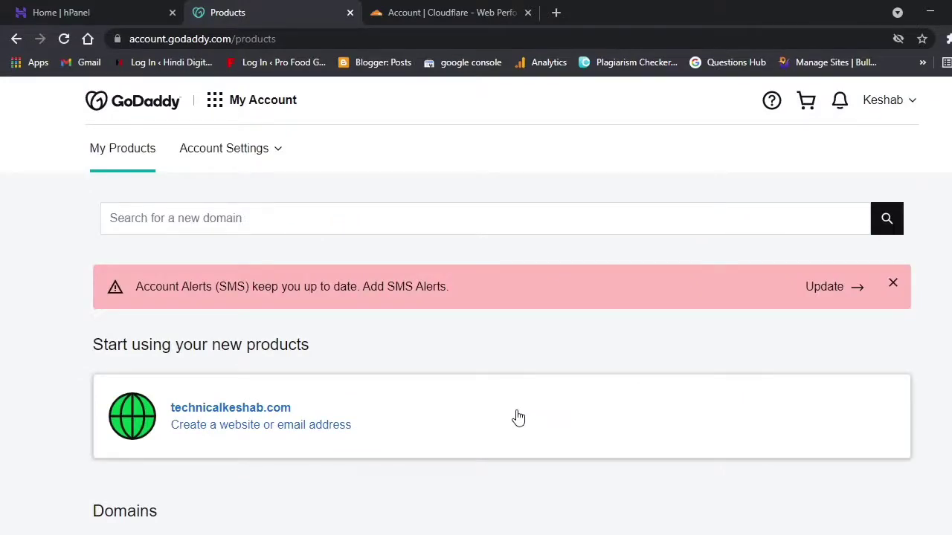
scroll(533, 397, down, 10)
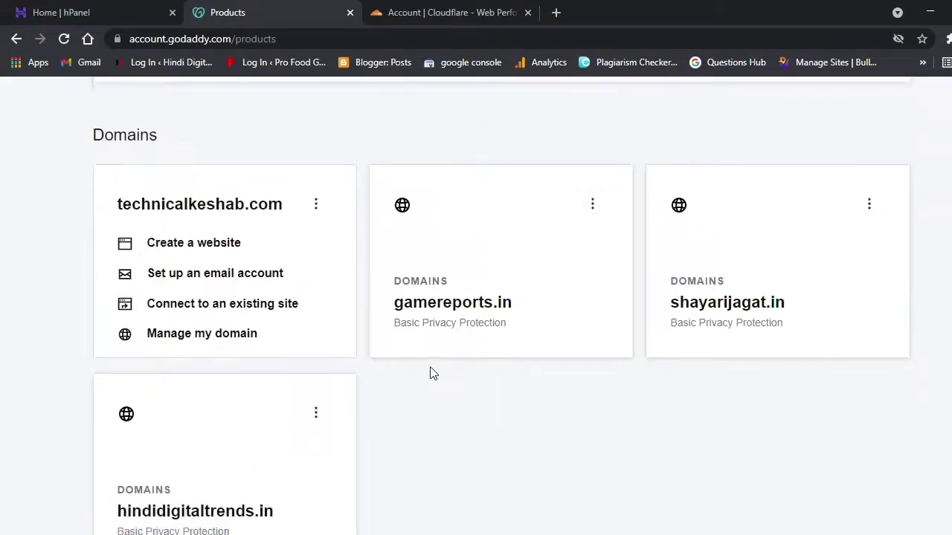
scroll(417, 469, down, 3)
scroll(419, 468, up, 3)
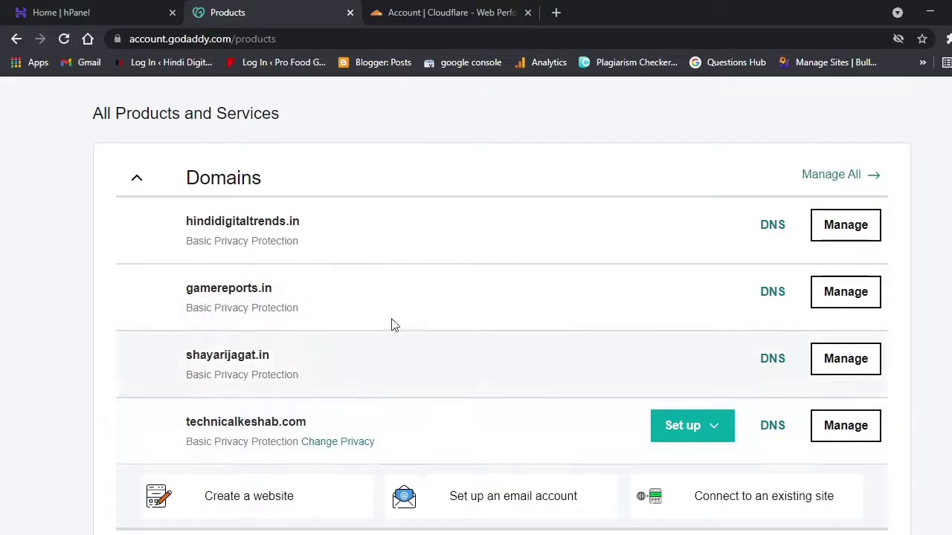
scroll(403, 308, down, 1)
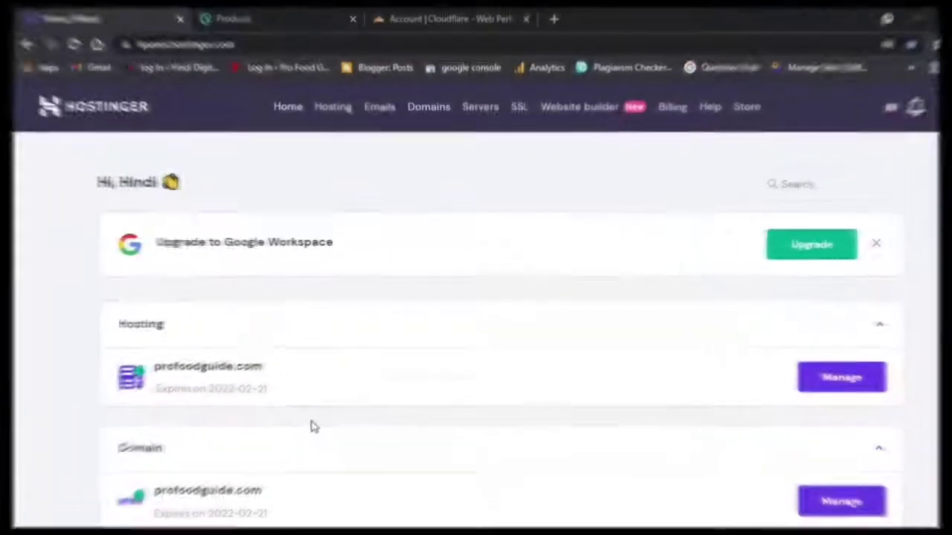
- Look over the Hostinger home page, switch to GoDaddy and reload its products page
scroll(310, 427, down, 2)
scroll(304, 431, up, 2)
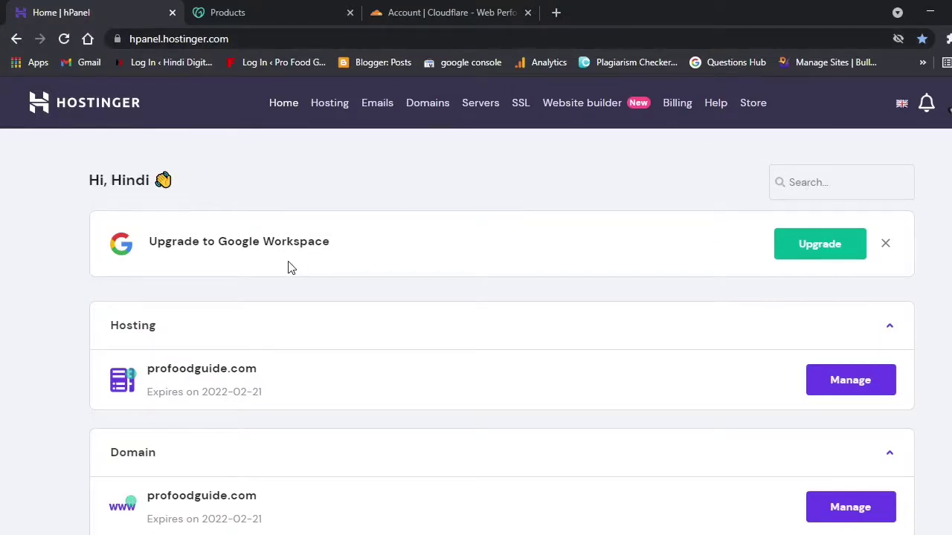
click(294, 9)
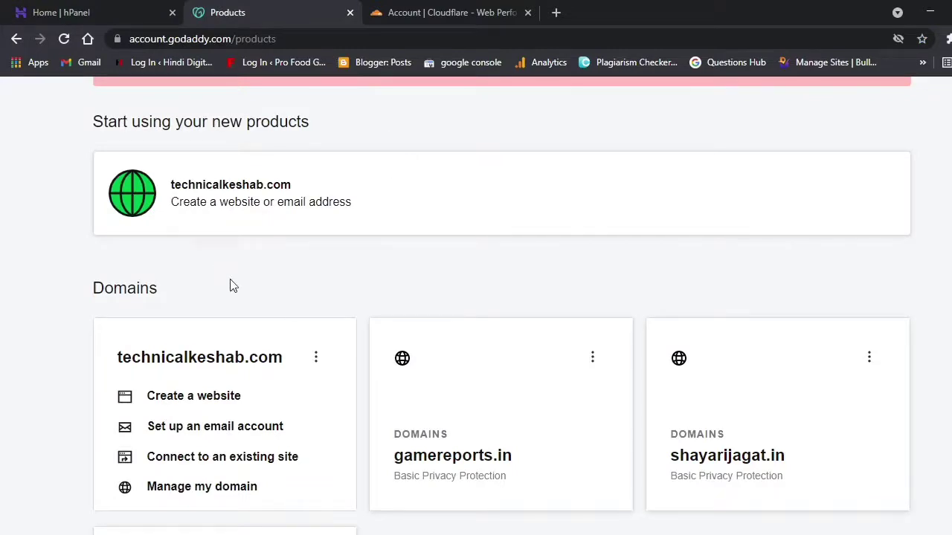
scroll(232, 284, up, 3)
click(129, 104)
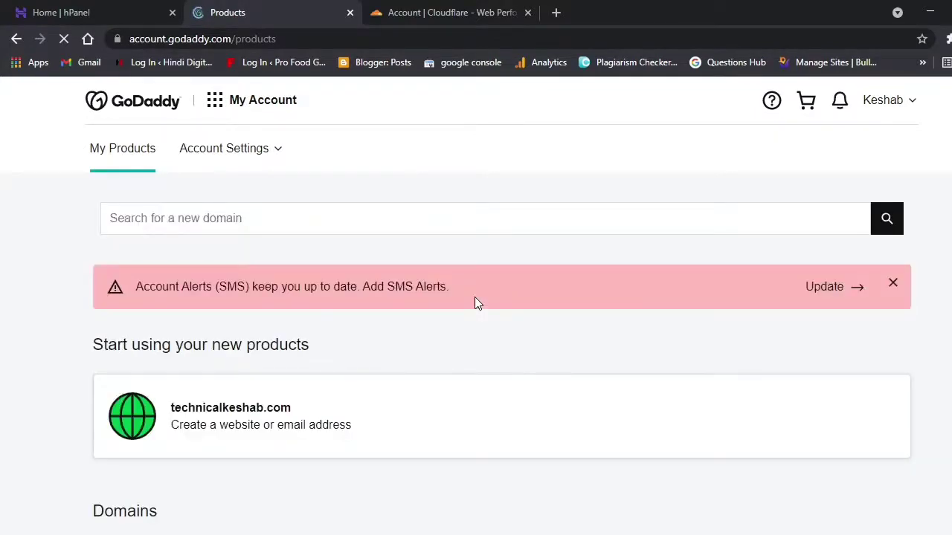
- Switch to Hostinger and open the account details page of the profoodguide.com hosting plan
click(112, 12)
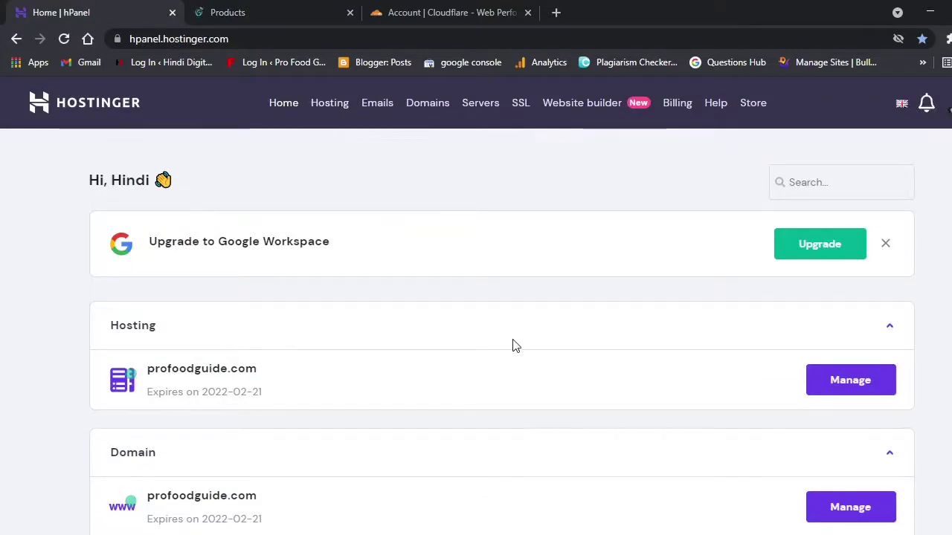
scroll(651, 419, down, 2)
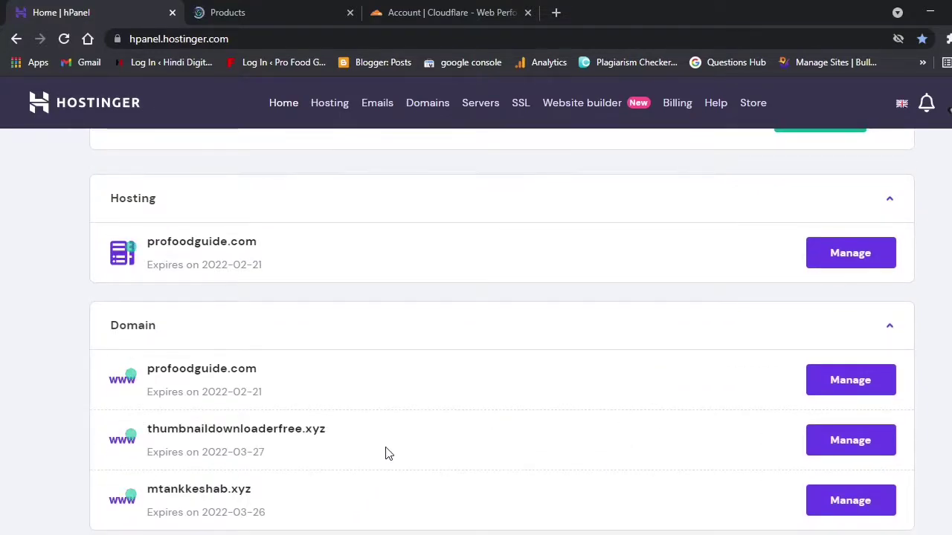
scroll(391, 292, up, 2)
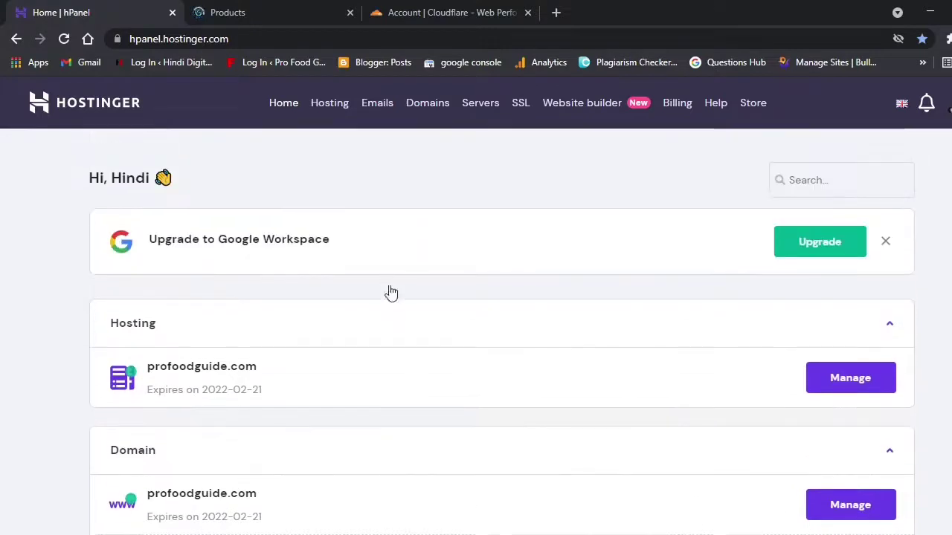
click(330, 104)
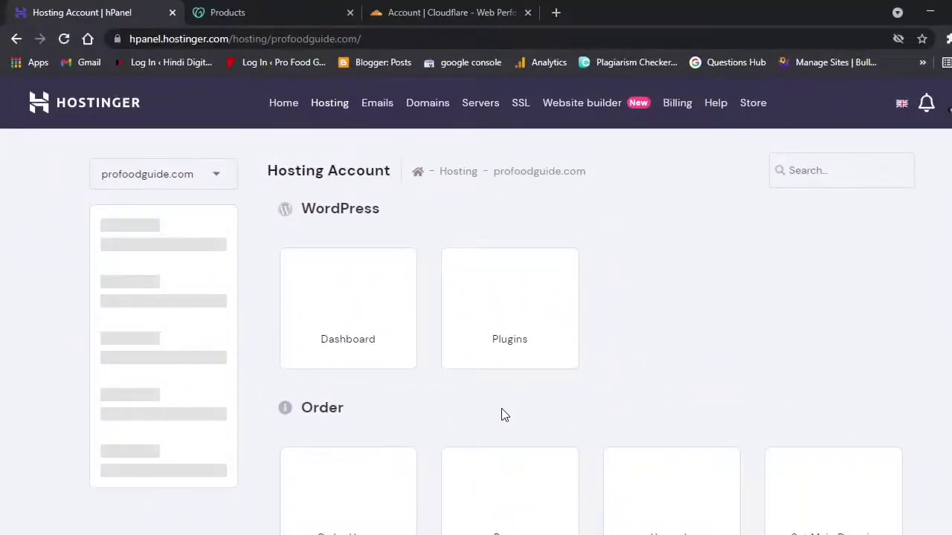
scroll(500, 415, down, 5)
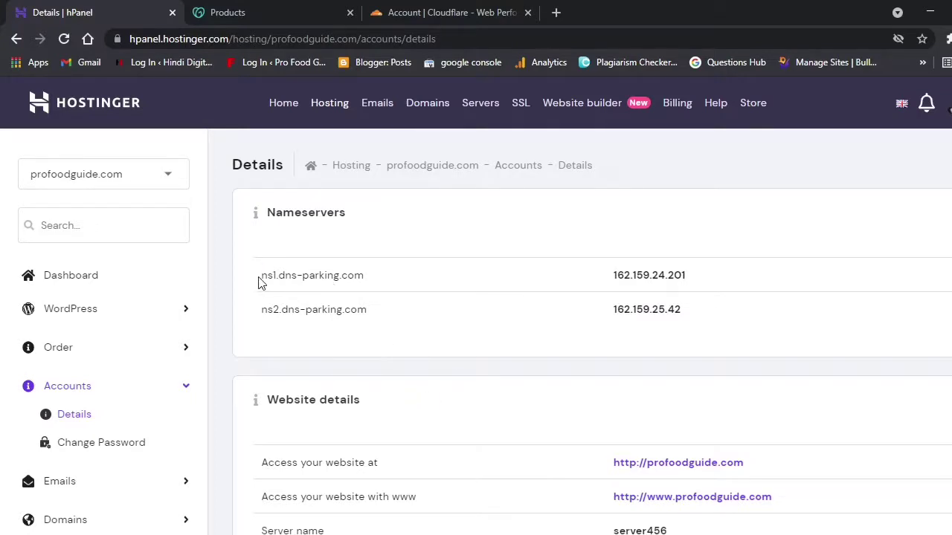
- Examine the two nameserver addresses in the hosting account details
drag(260, 281, 365, 285)
drag(379, 334, 257, 313)
click(438, 335)
- Switch to GoDaddy, look through the product list and reopen My Products from the account options
click(239, 12)
scroll(446, 416, down, 5)
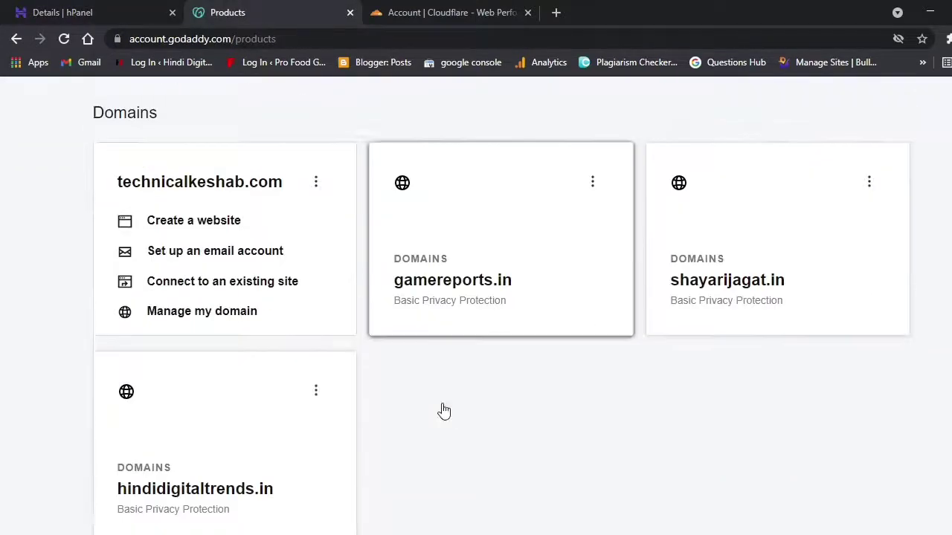
scroll(443, 411, down, 8)
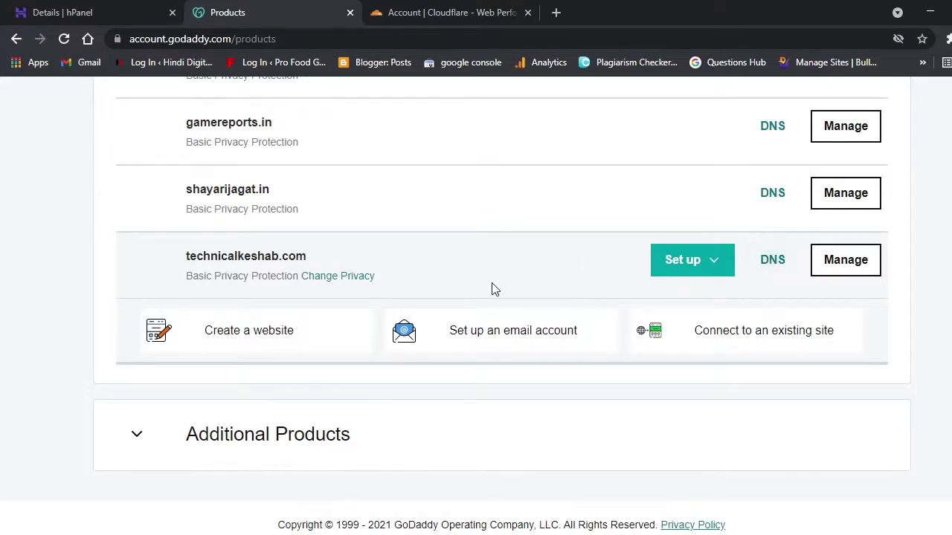
scroll(516, 334, up, 12)
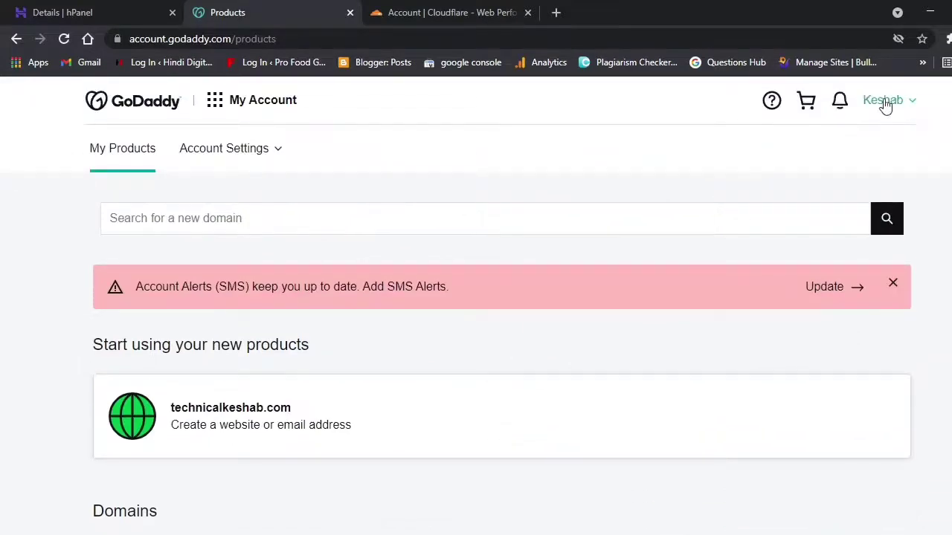
click(884, 104)
click(736, 241)
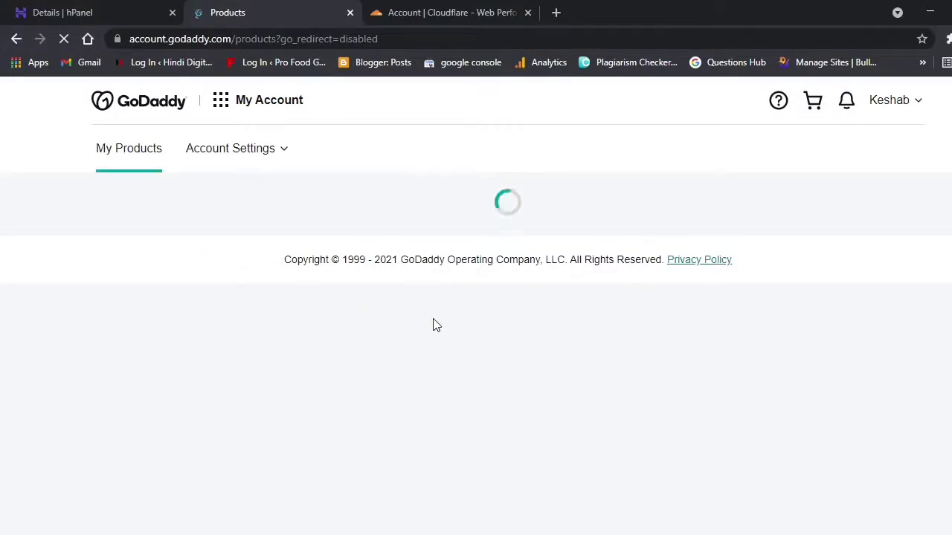
- Open the domain settings of technicalkeshab.com from the full list of domains
scroll(436, 325, down, 2)
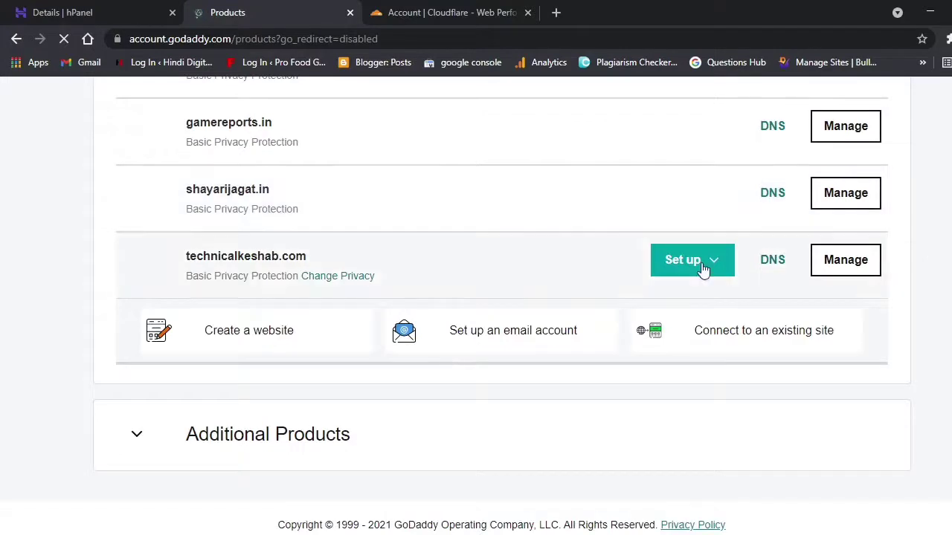
click(703, 271)
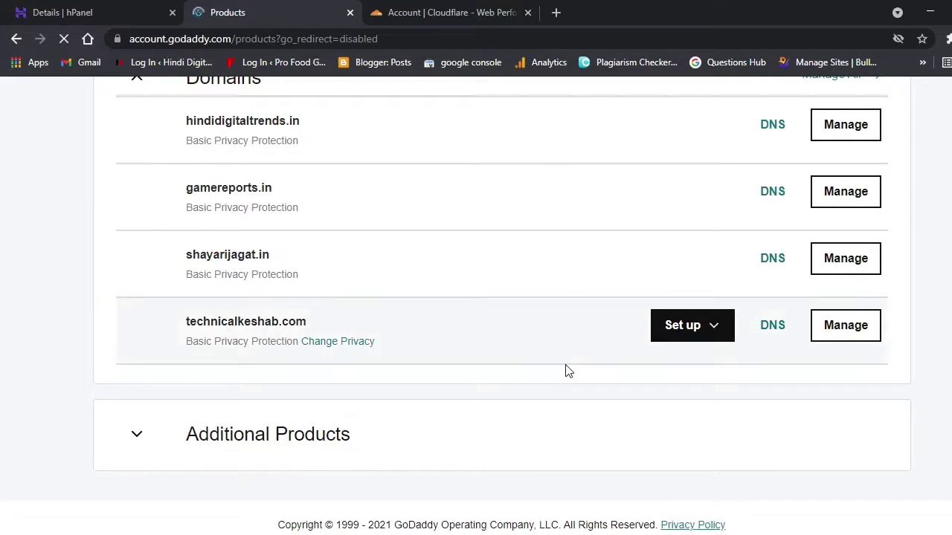
click(851, 327)
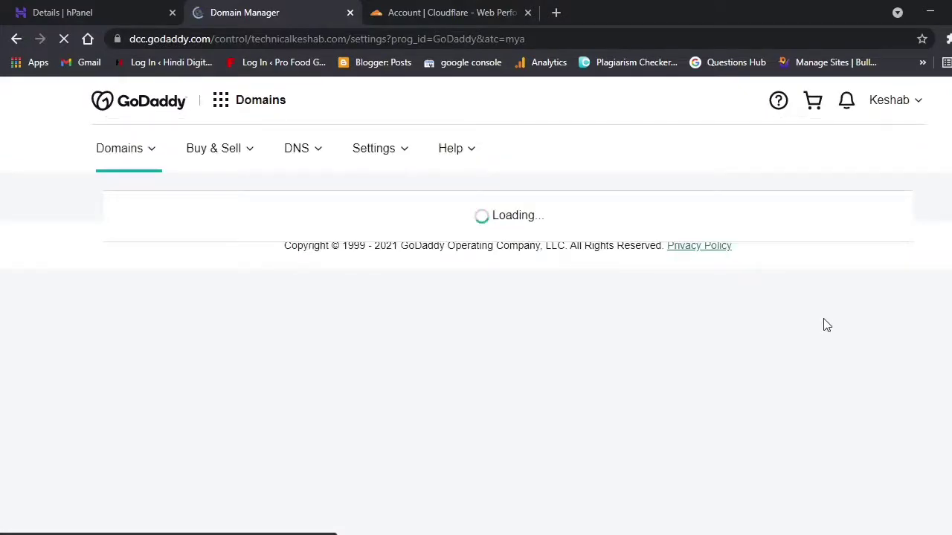
- Open DNS management for technicalkeshab.com and go to its Nameservers section
scroll(647, 419, down, 2)
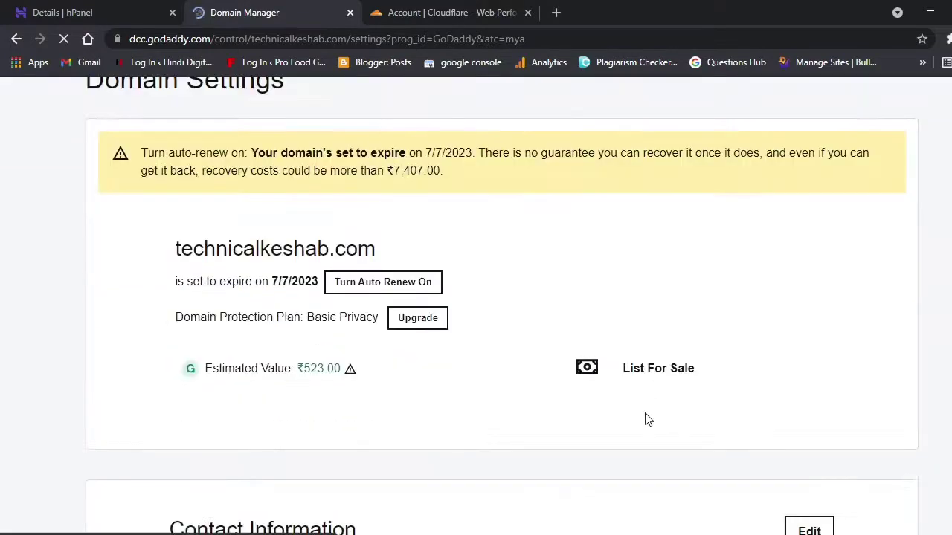
scroll(647, 419, down, 8)
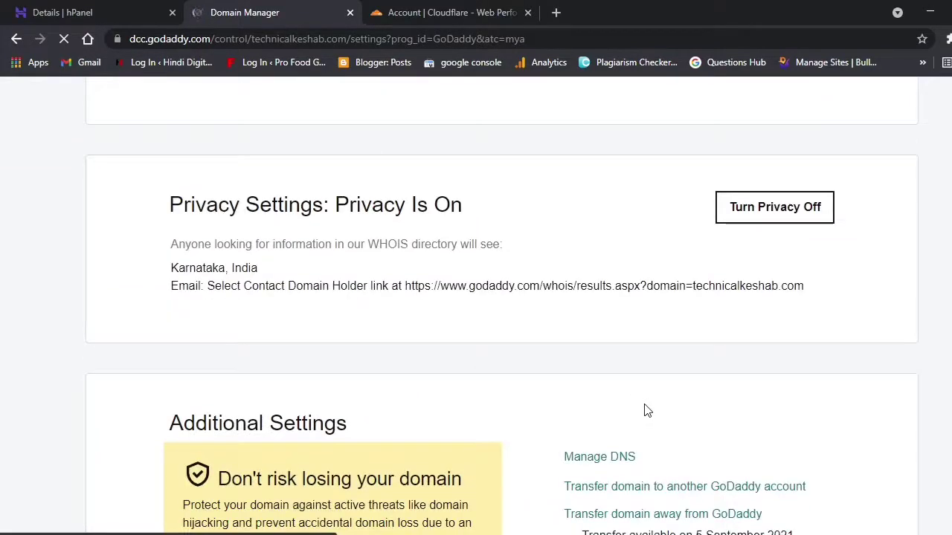
scroll(646, 411, down, 1)
scroll(646, 411, down, 2)
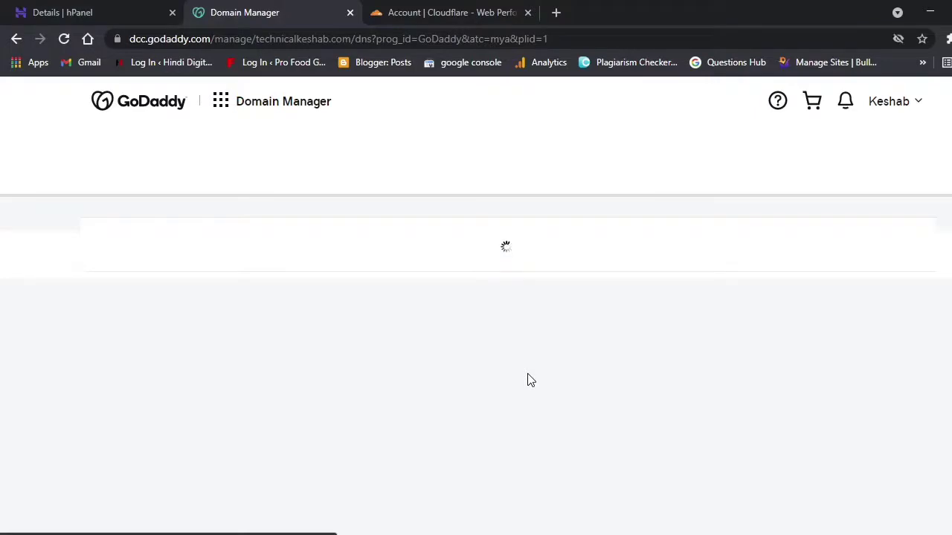
scroll(531, 381, down, 2)
scroll(530, 380, down, 1)
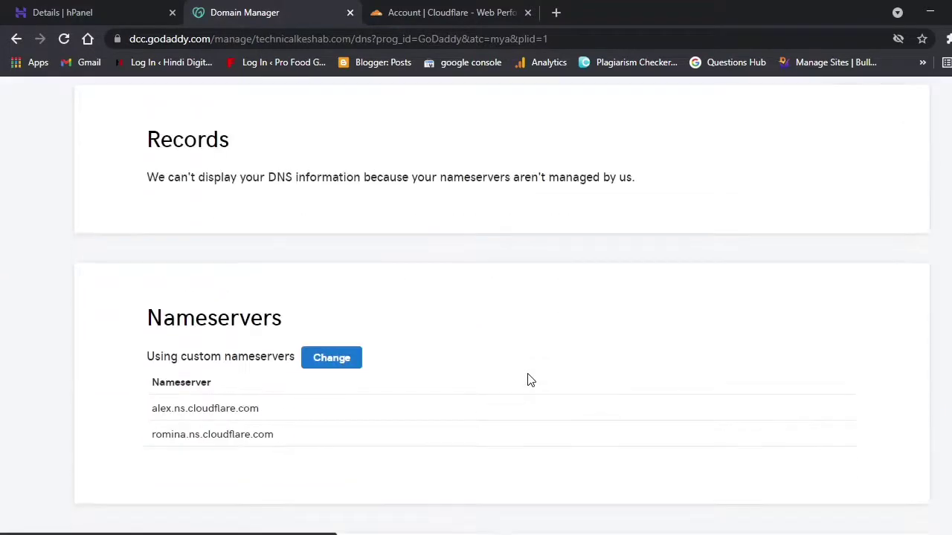
scroll(531, 381, down, 1)
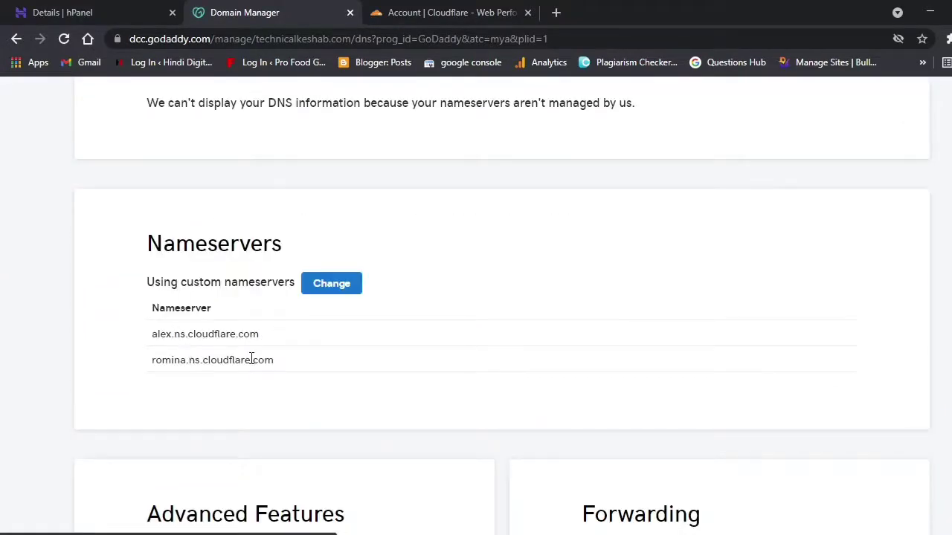
- Open the custom nameserver settings of technicalkeshab.com for editing in GoDaddy
click(327, 288)
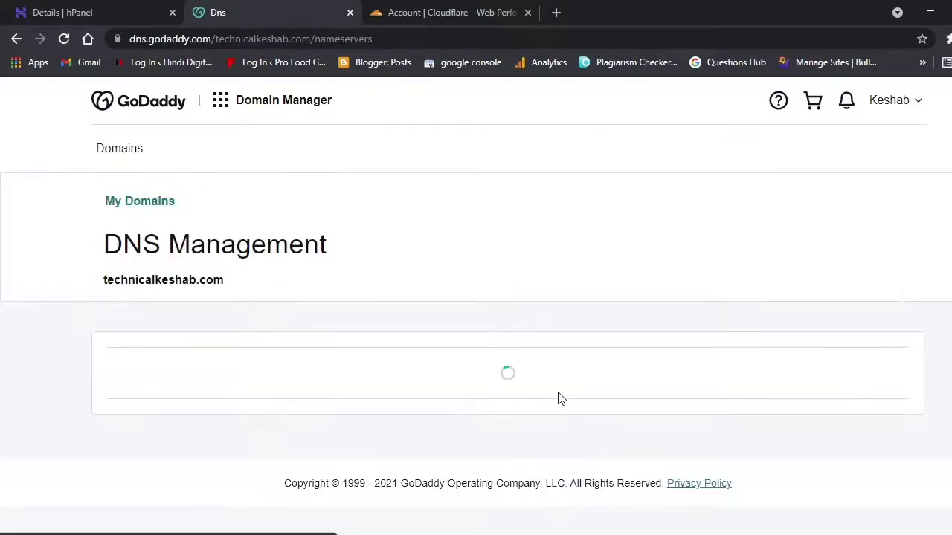
scroll(561, 399, down, 3)
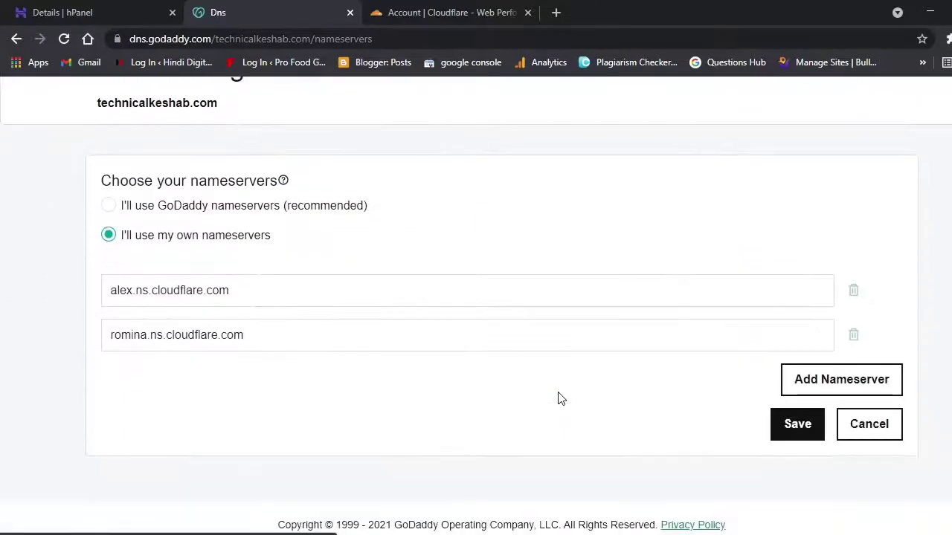
click(260, 294)
click(476, 8)
click(250, 9)
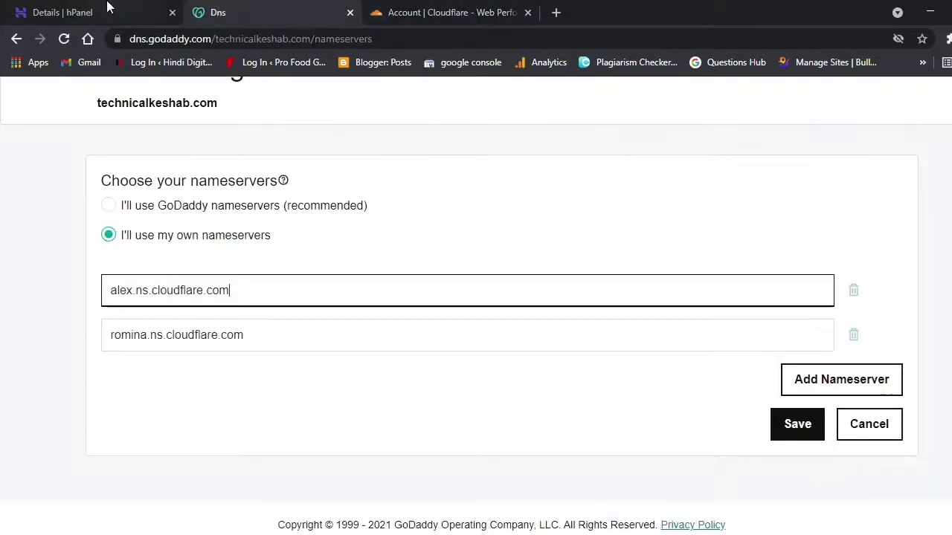
- Copy the first nameserver address from the Hostinger account details and set GoDaddy's first nameserver to ns1.dns-parking.com
click(106, 8)
drag(364, 275, 257, 279)
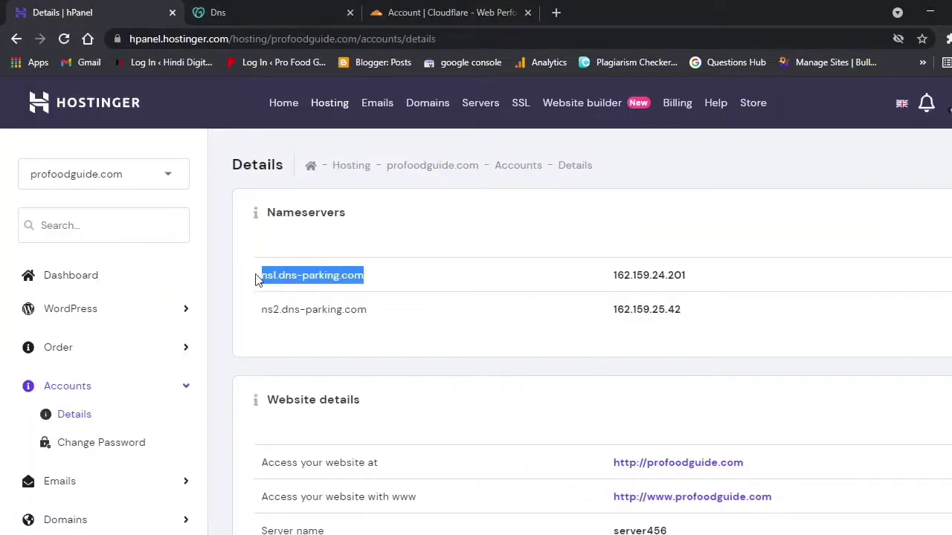
right_click(284, 275)
click(313, 284)
key(ctrl+Tab)
drag(231, 291, 69, 293)
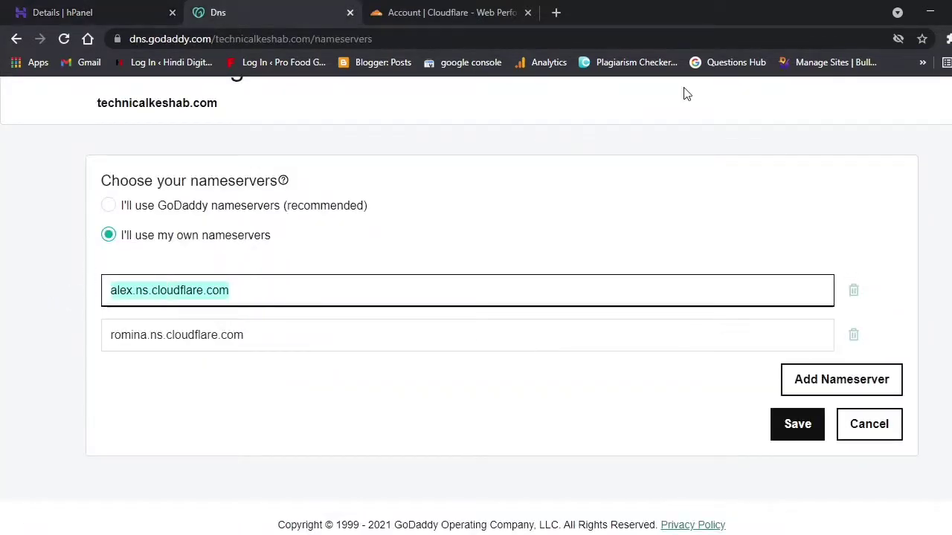
key(ctrl+v)
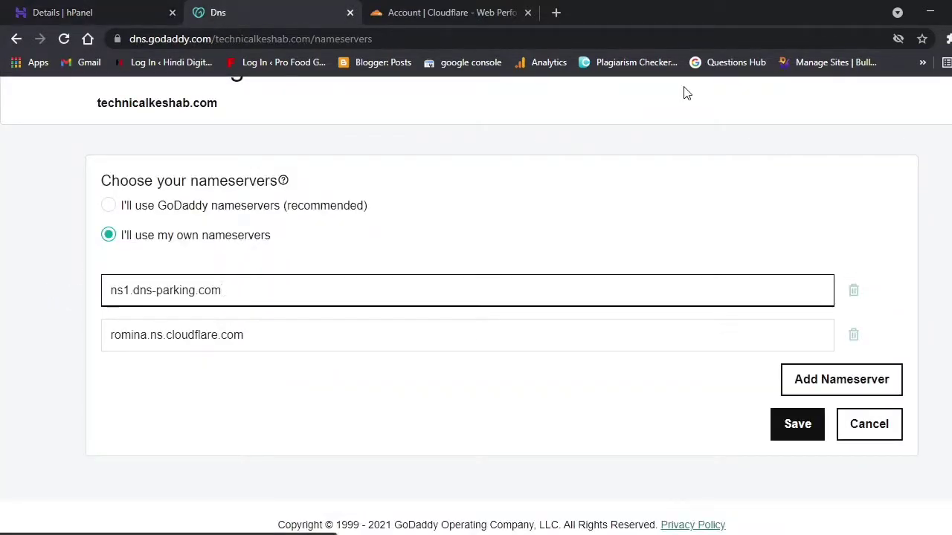
- Copy the second nameserver address from Hostinger and replace GoDaddy's second nameserver with ns2.dns-parking.com
click(146, 9)
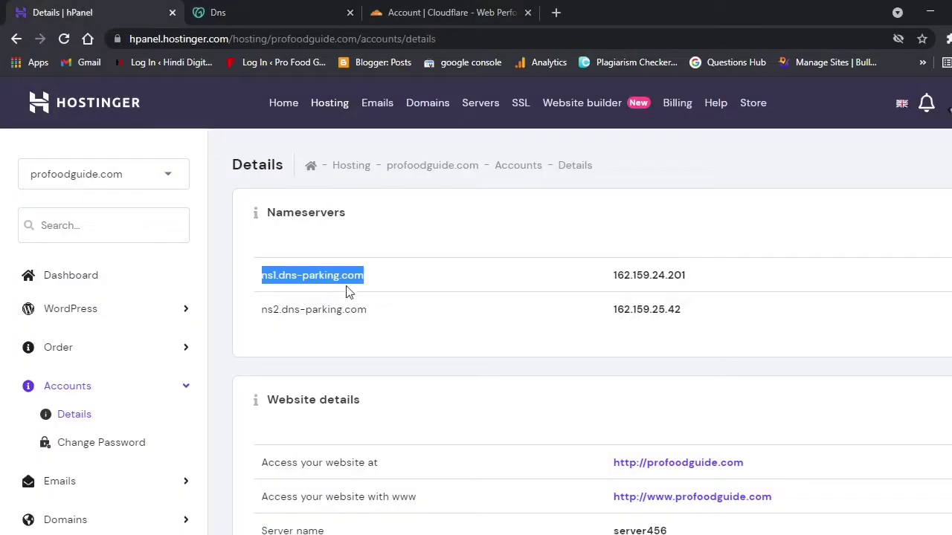
drag(368, 311, 268, 315)
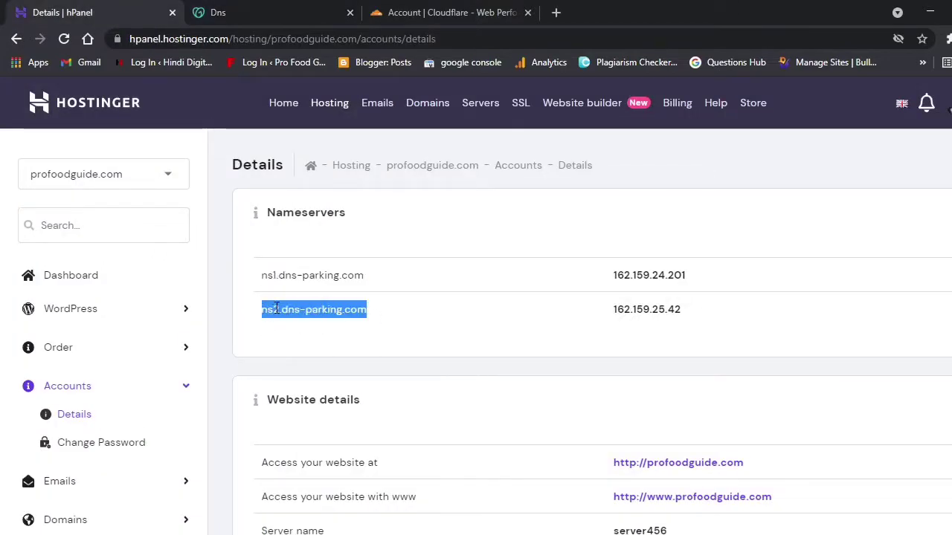
right_click(276, 308)
click(327, 322)
click(271, 7)
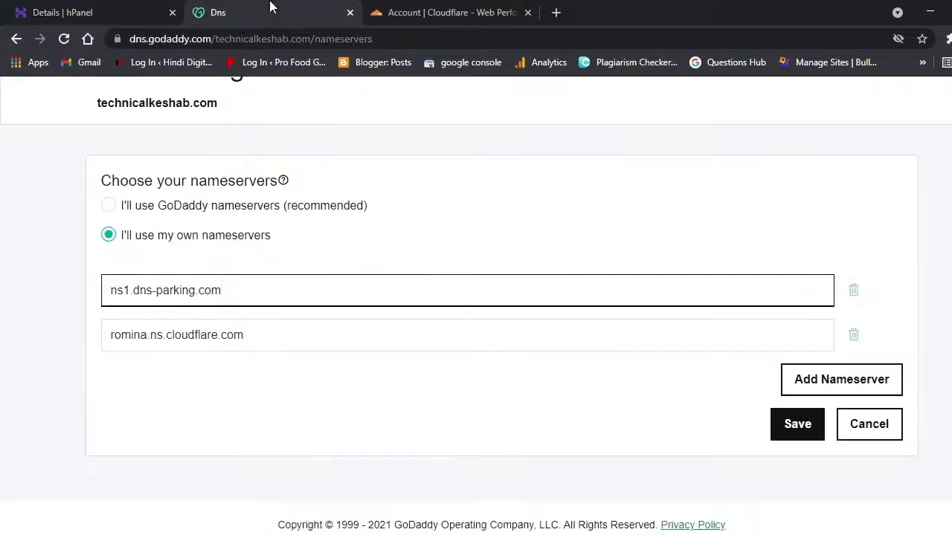
drag(289, 335, 109, 333)
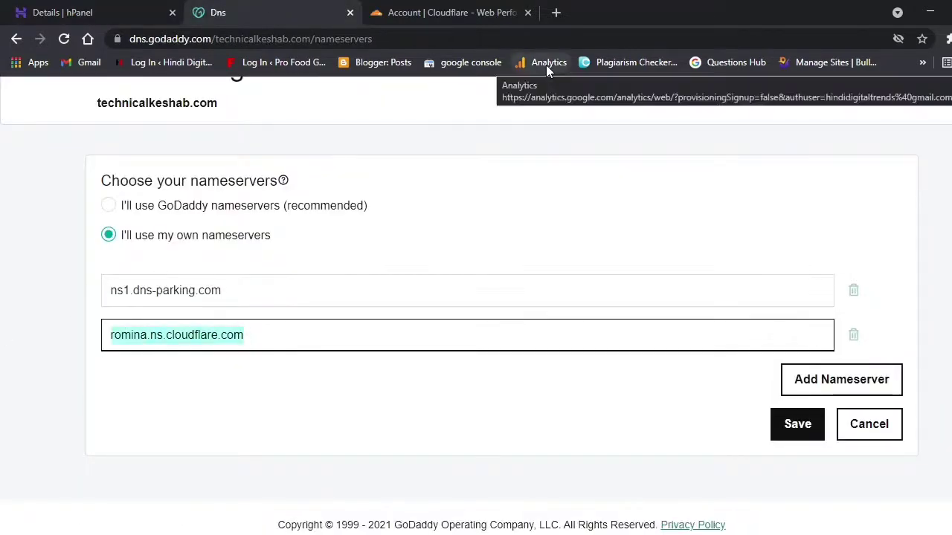
key(ctrl+v)
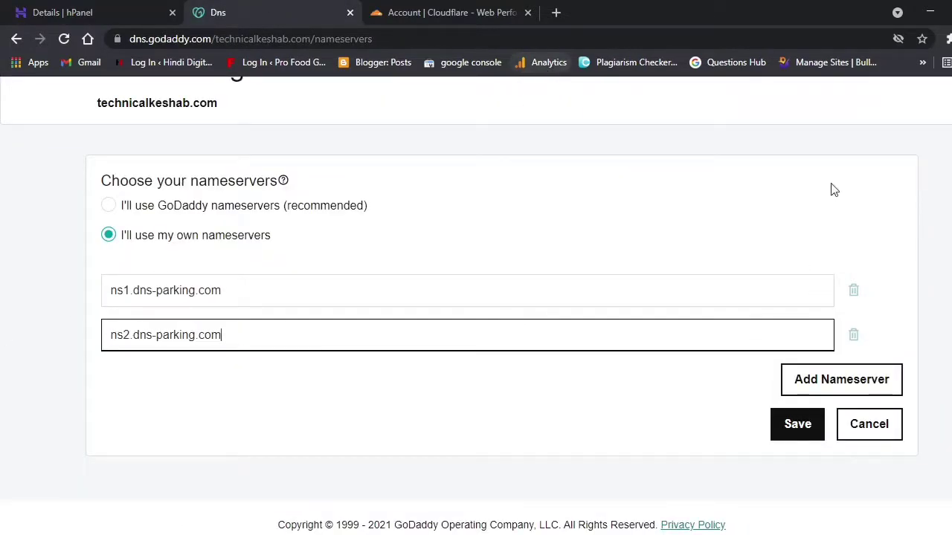
- Save the new nameservers for technicalkeshab.com, consenting to the nameserver update
click(779, 430)
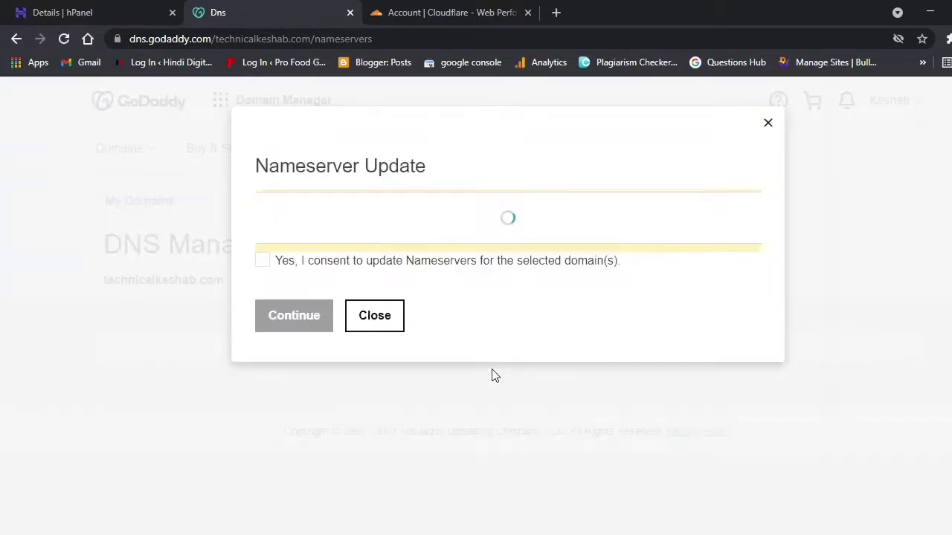
click(263, 296)
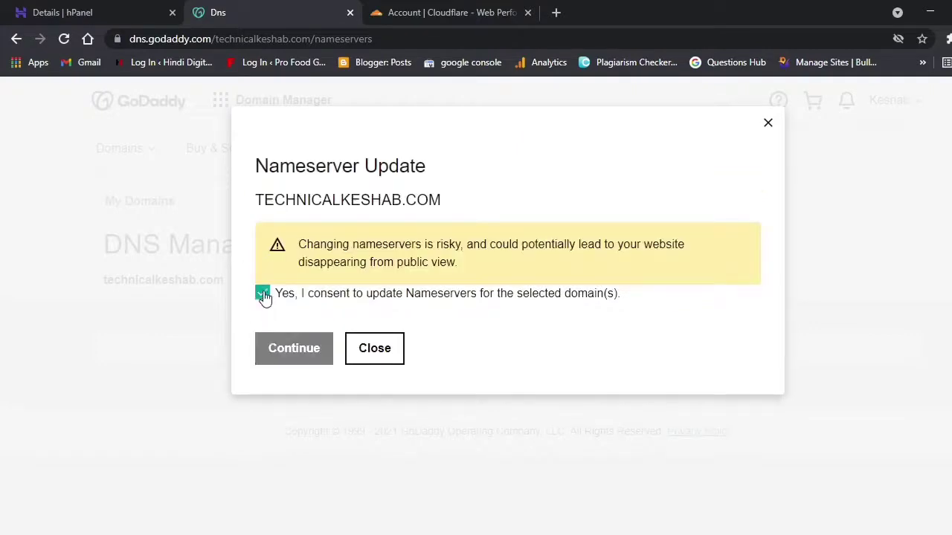
click(312, 346)
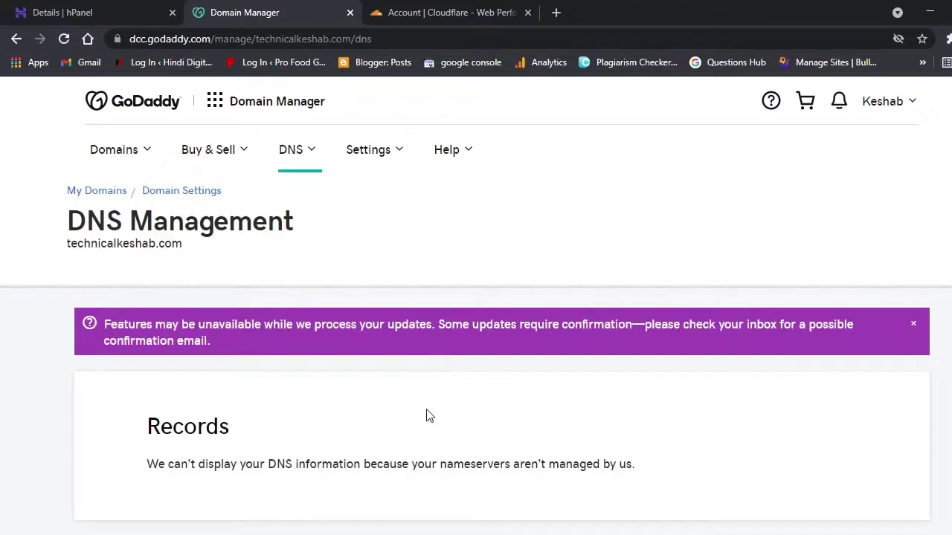
- Review the nameservers listed in DNS Management for technicalkeshab.com, reload the page and check them again
scroll(425, 423, down, 3)
scroll(378, 488, up, 3)
scroll(377, 491, down, 4)
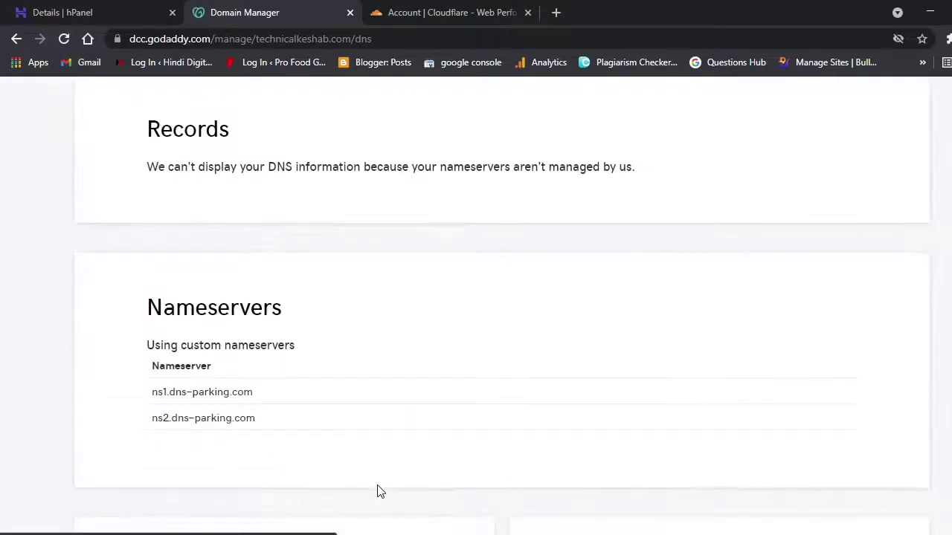
scroll(378, 491, down, 3)
scroll(377, 490, up, 5)
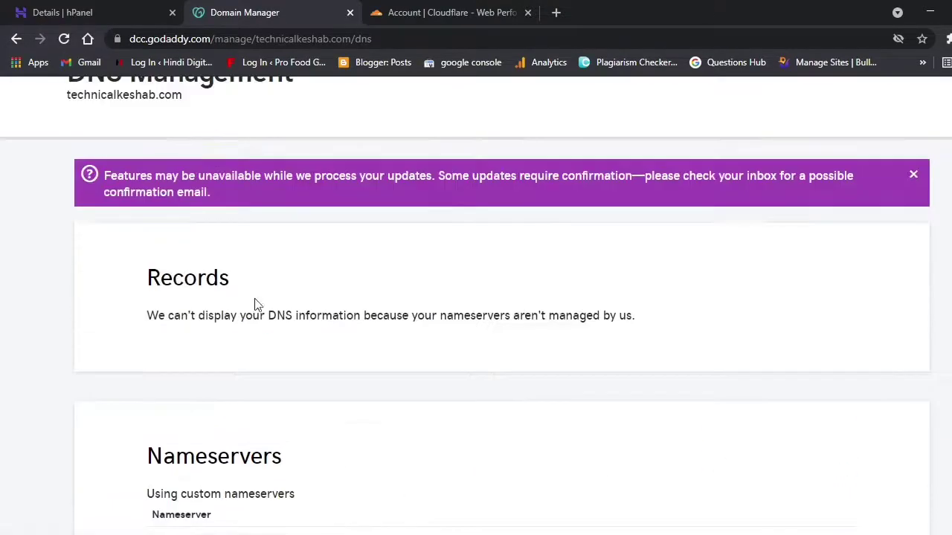
scroll(518, 419, down, 5)
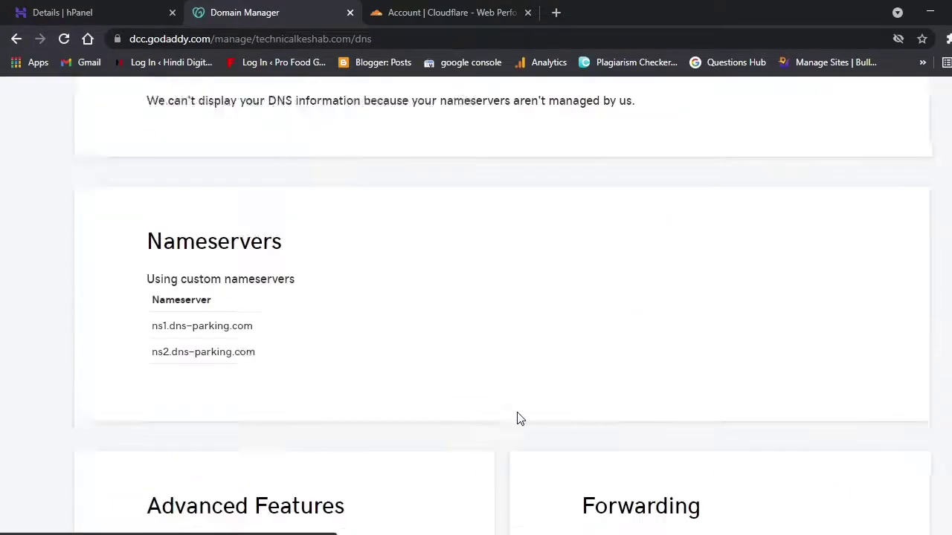
scroll(518, 418, down, 2)
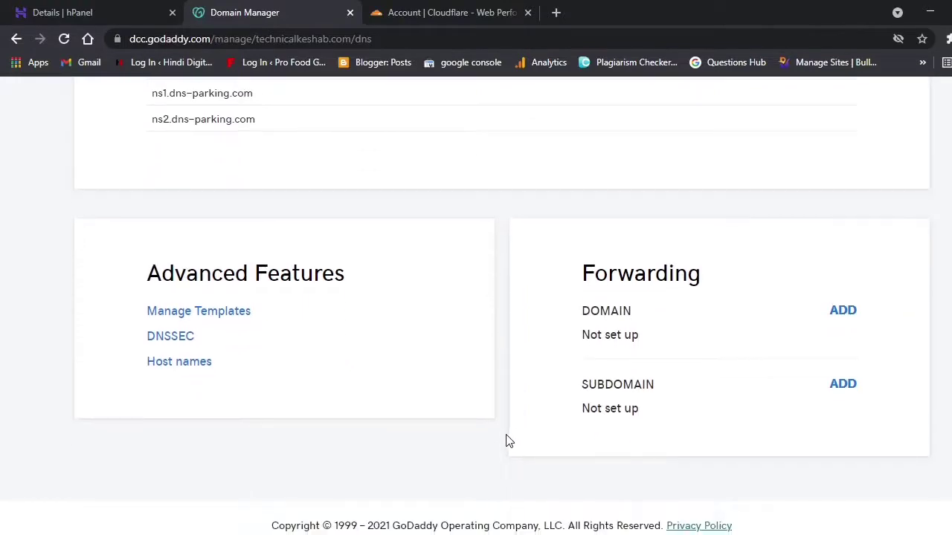
scroll(506, 441, up, 8)
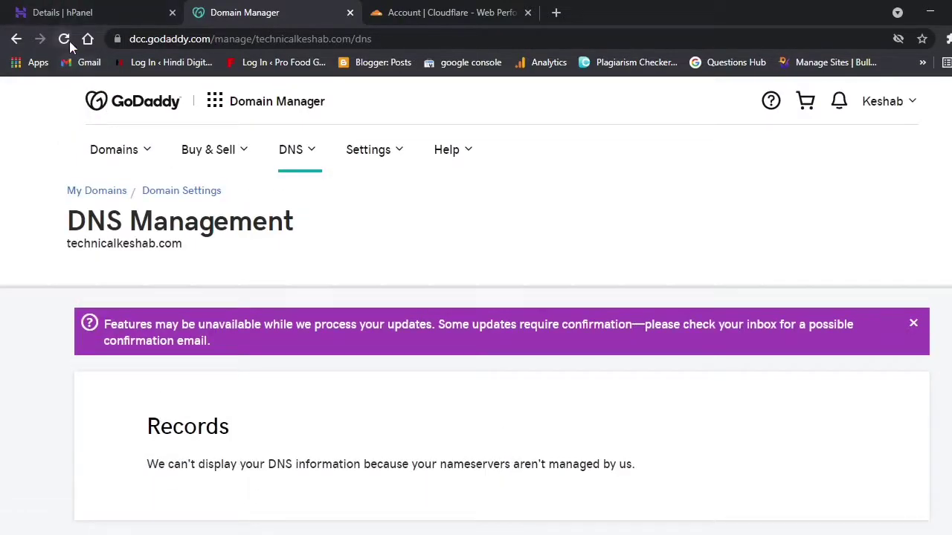
click(65, 38)
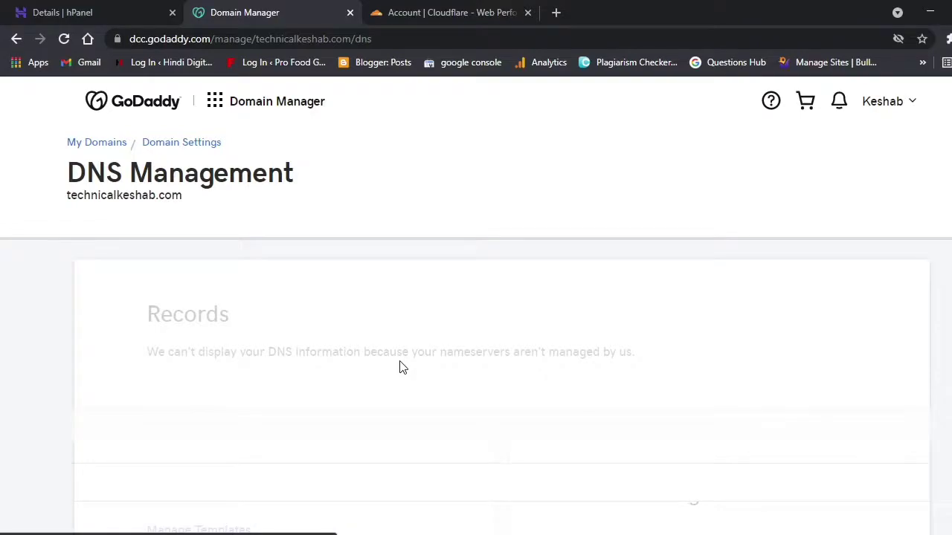
scroll(601, 404, down, 5)
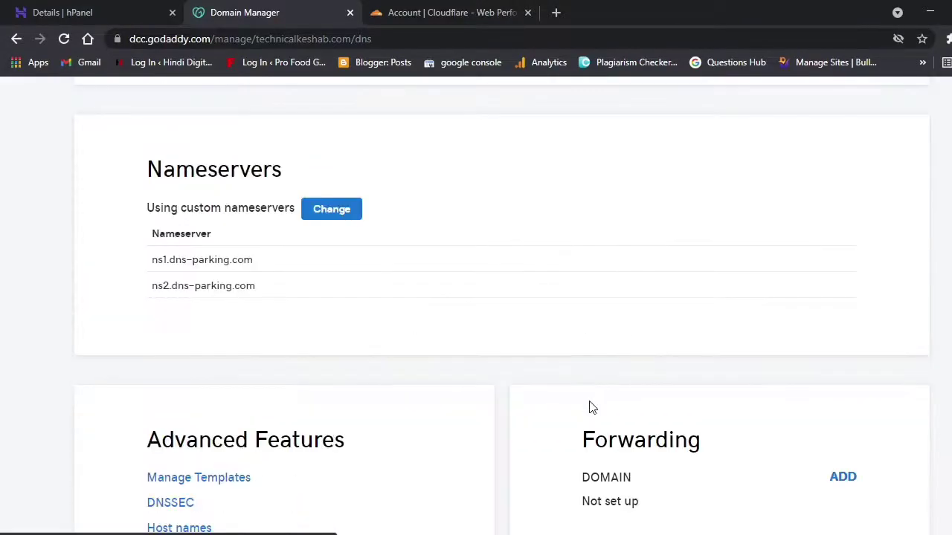
scroll(591, 406, up, 4)
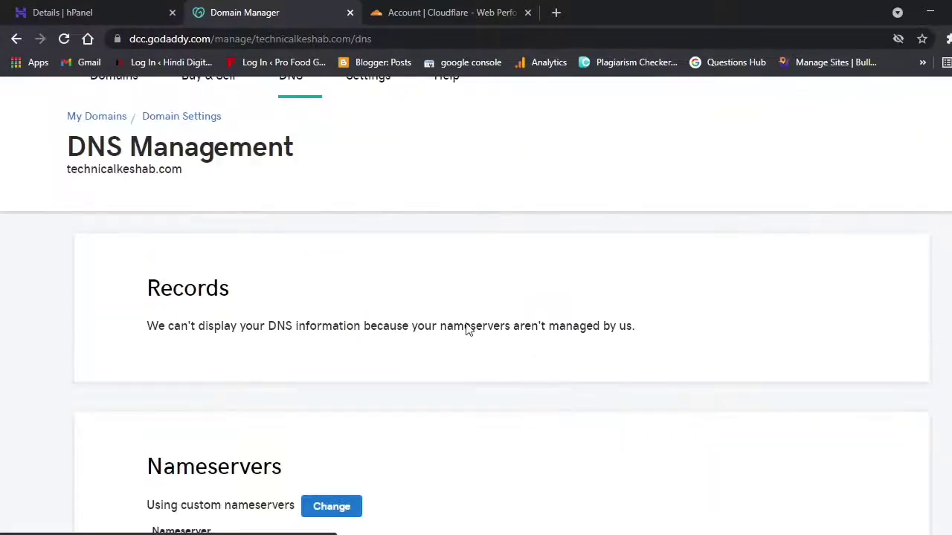
- Switch to Hostinger, go to the hosting overview and open the Add Website form for the Premium plan
click(138, 10)
scroll(463, 381, down, 3)
scroll(460, 378, up, 3)
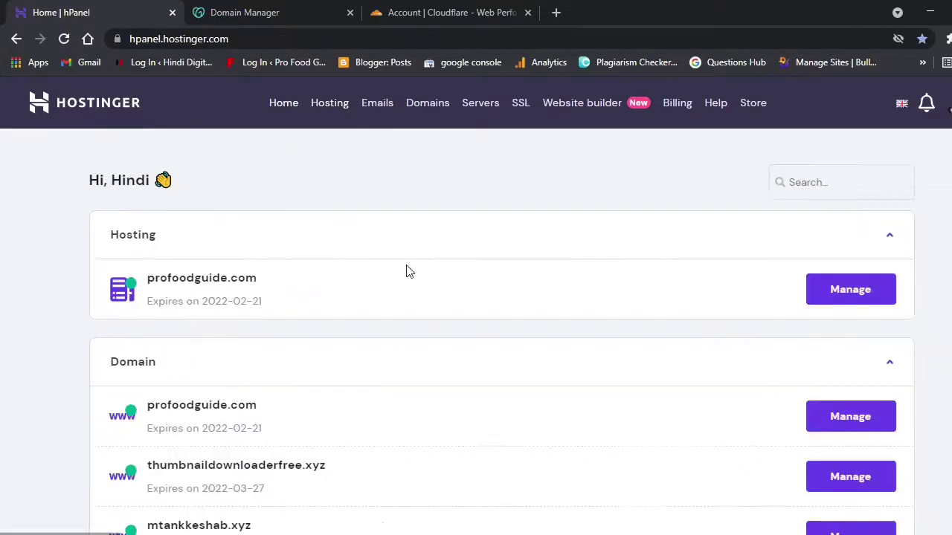
scroll(453, 405, down, 1)
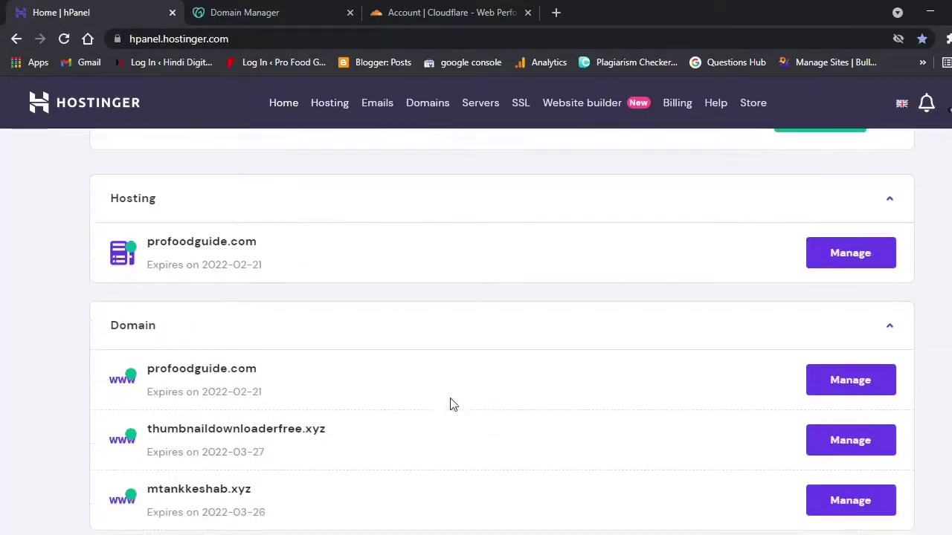
scroll(455, 401, up, 3)
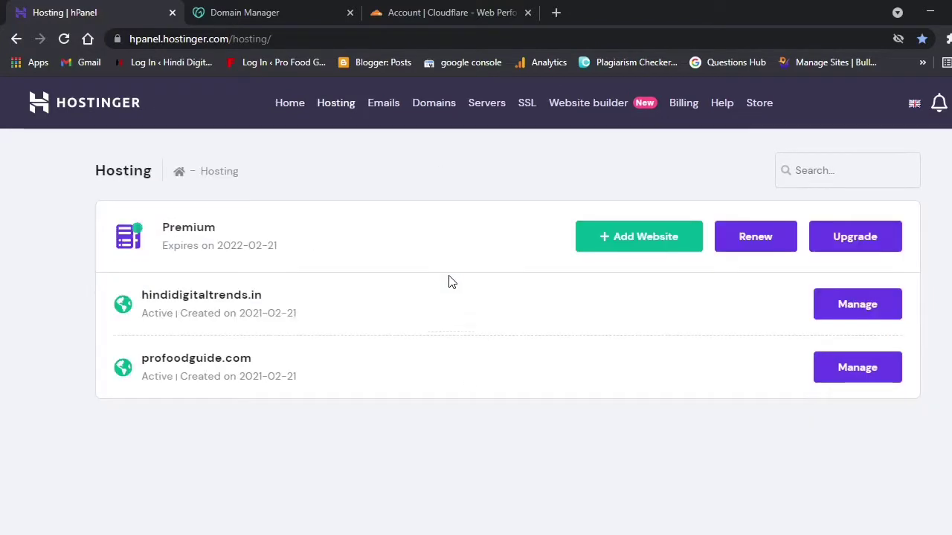
click(644, 248)
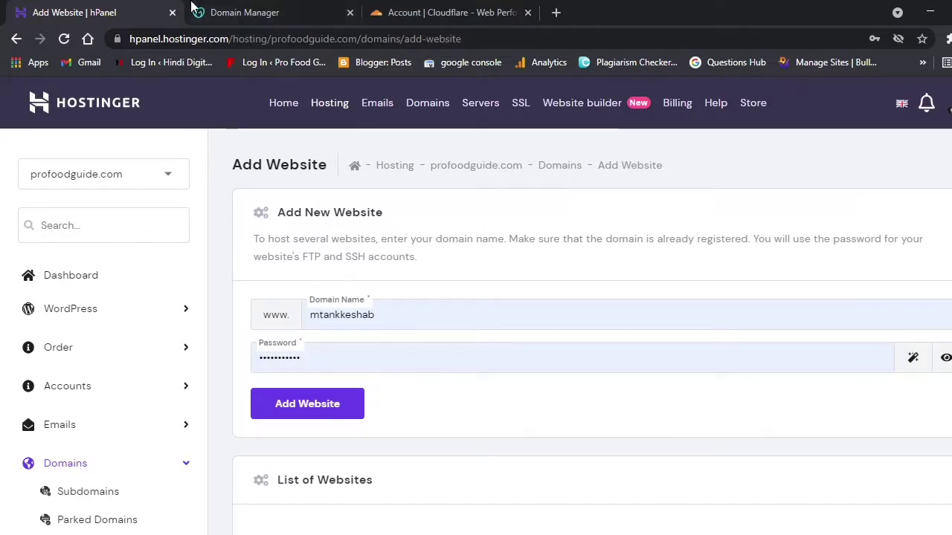
- Switch to GoDaddy and copy the domain name technicalkeshab.com from its DNS Management page
click(252, 6)
scroll(357, 371, down, 4)
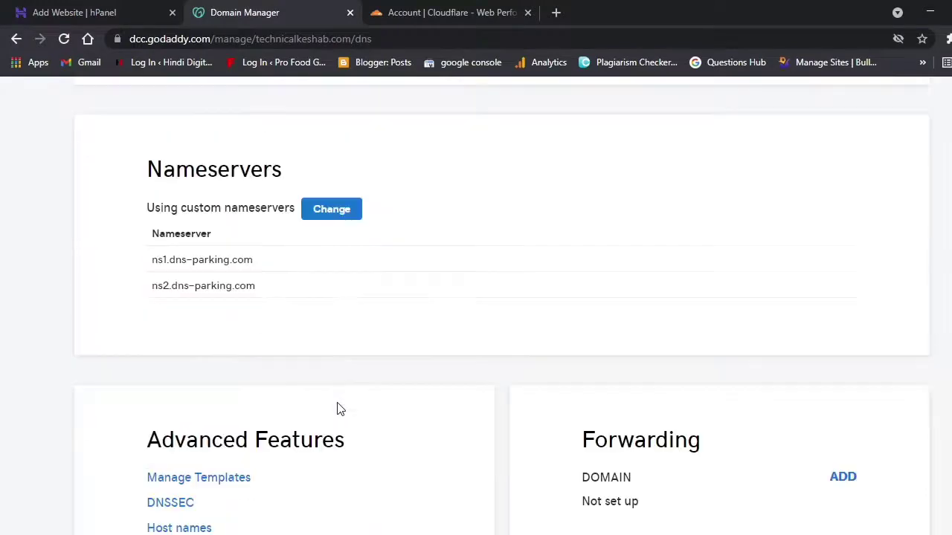
scroll(338, 408, up, 5)
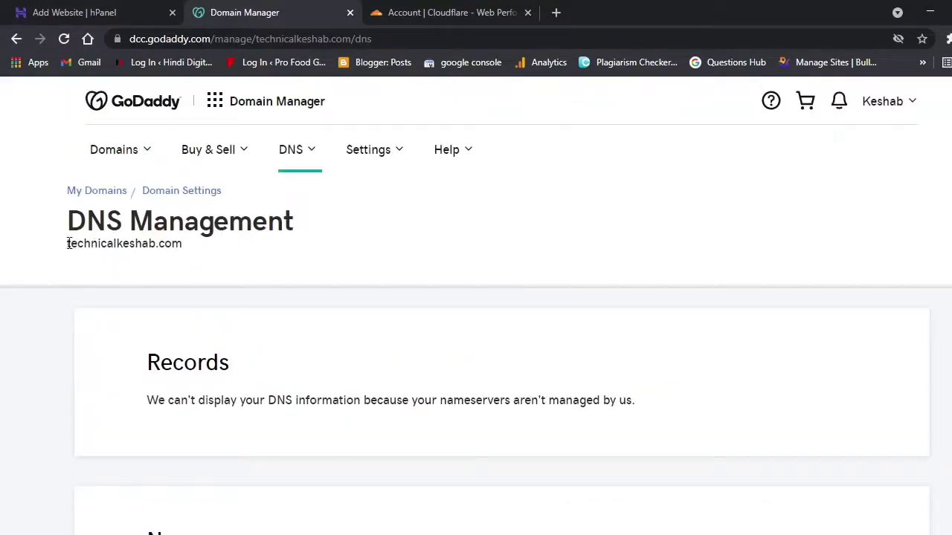
drag(68, 244, 181, 246)
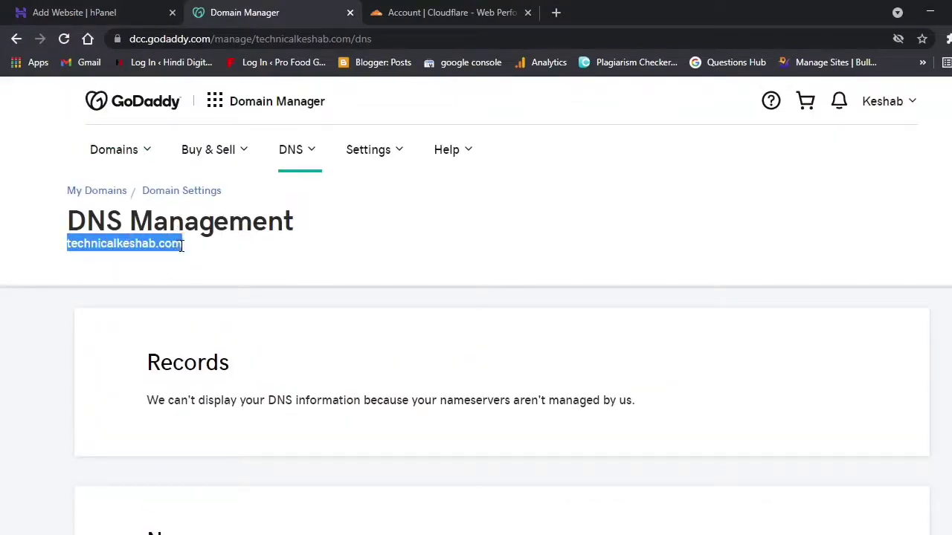
right_click(172, 242)
click(206, 253)
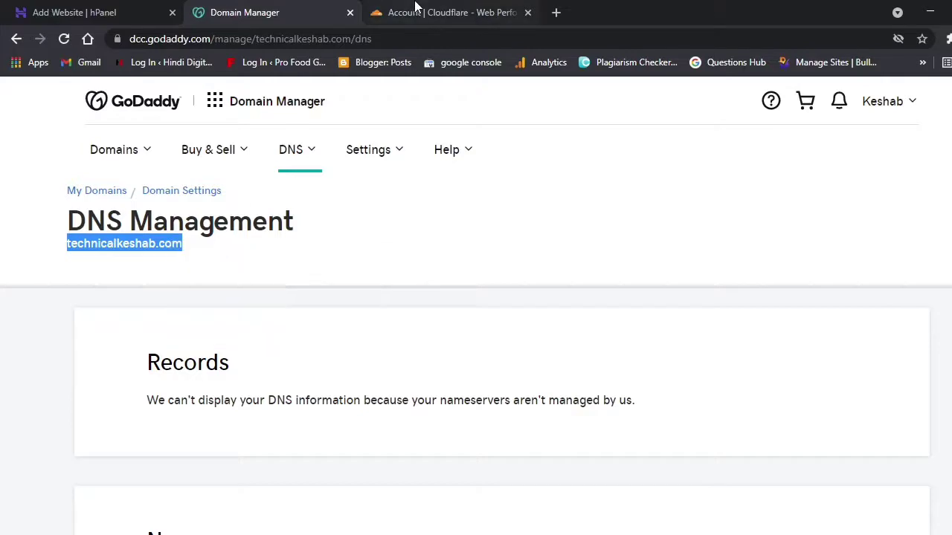
- Return to Hostinger, replace the prefilled domain name with technicalkeshab.com and add the website
click(446, 12)
click(165, 7)
click(377, 314)
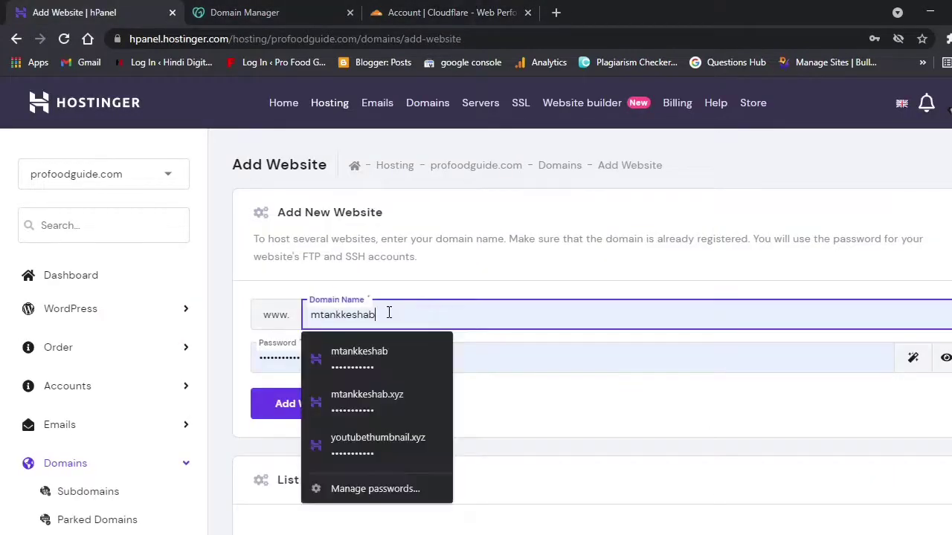
drag(376, 314, 294, 314)
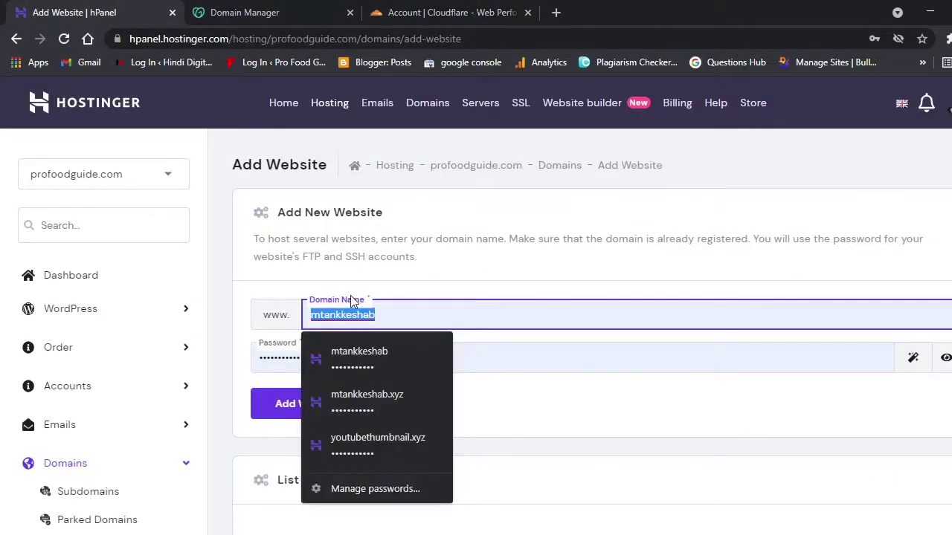
key(ctrl+v)
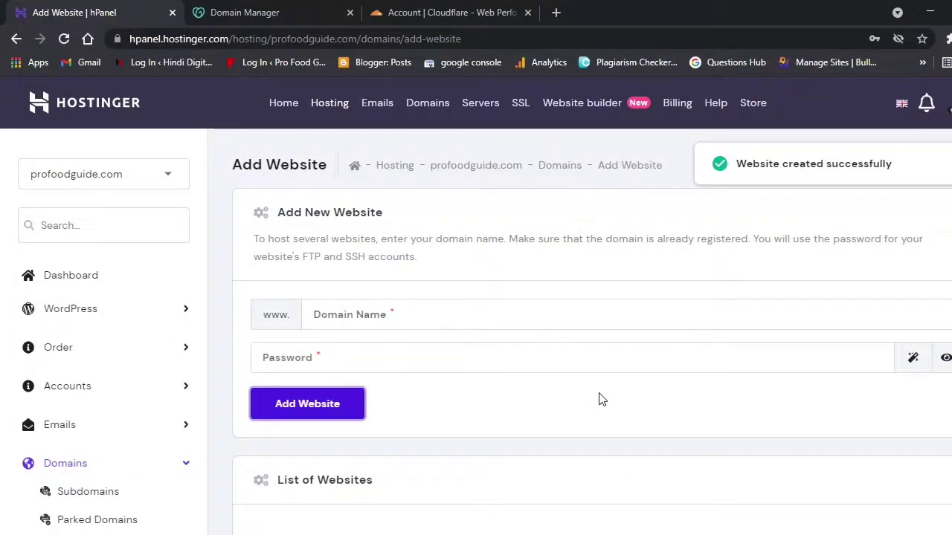
- Check the List of Websites for technicalkeshab.com and return to the hosting overview
scroll(602, 399, down, 4)
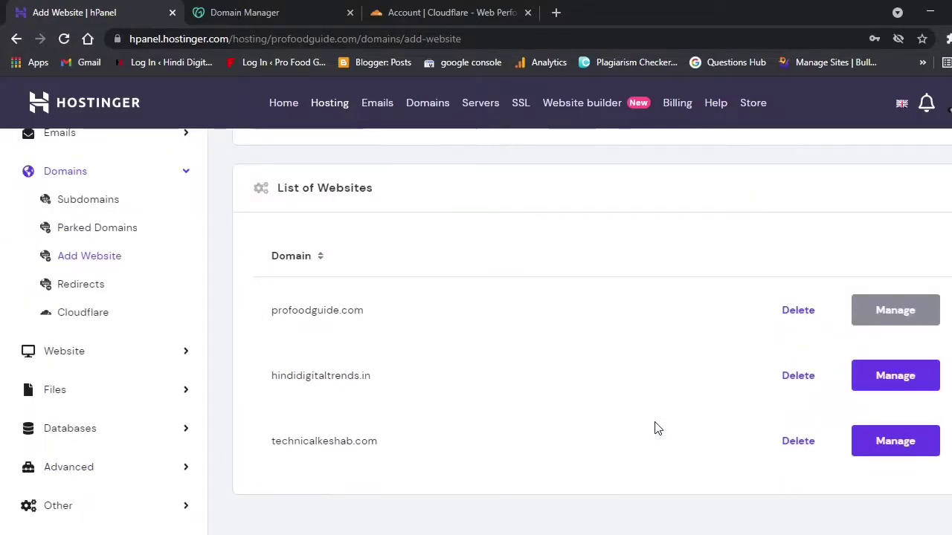
scroll(655, 423, up, 4)
click(338, 105)
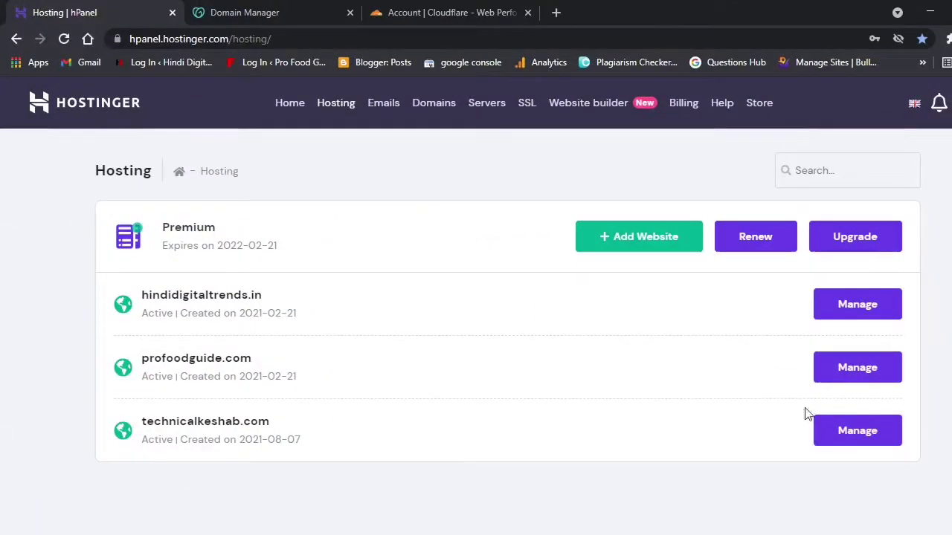
- Manage the technicalkeshab.com hosting account and open the Auto Installer from its Website tools
click(848, 432)
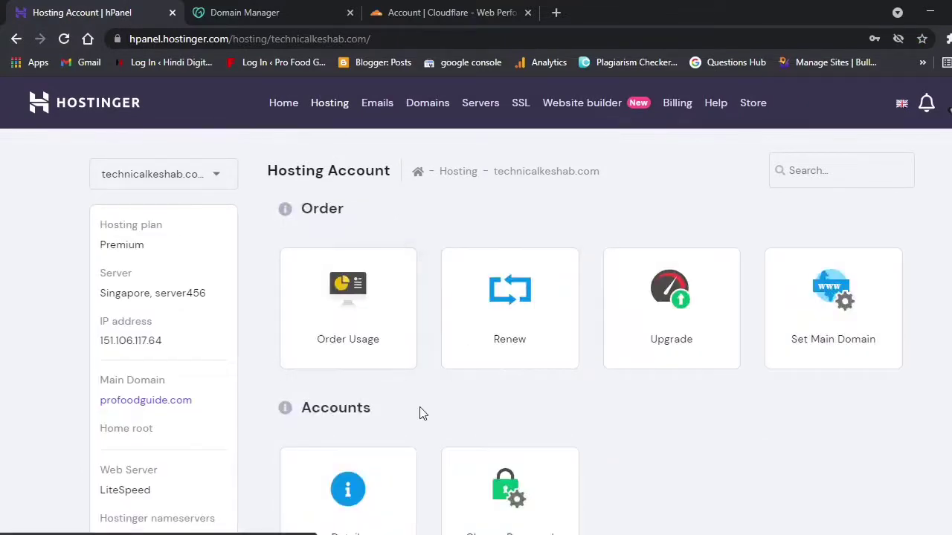
scroll(446, 416, down, 2)
scroll(459, 420, down, 1)
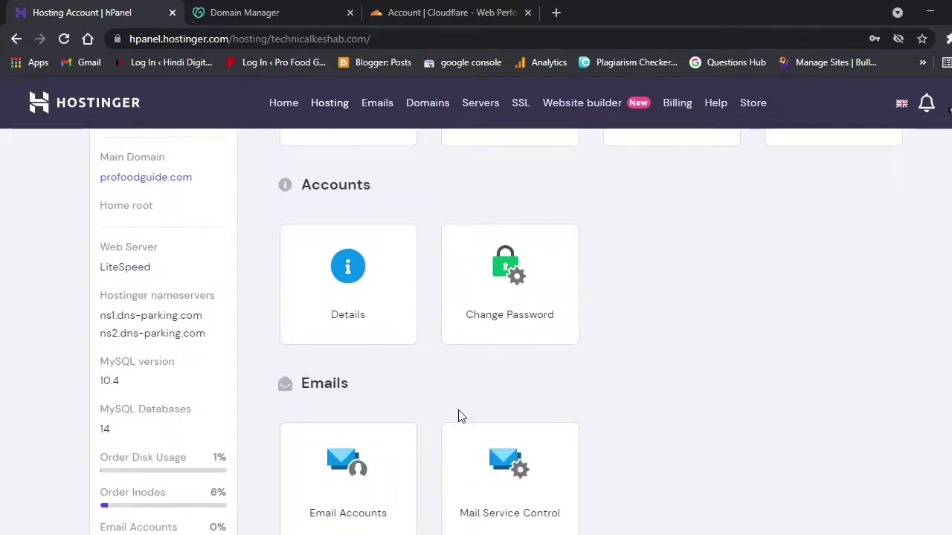
scroll(458, 416, down, 4)
scroll(459, 416, down, 6)
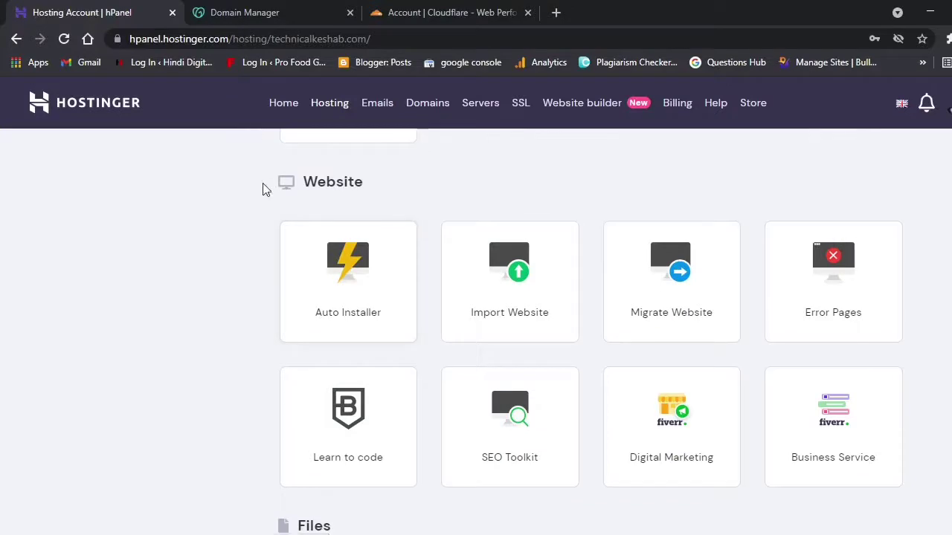
drag(261, 187, 362, 183)
click(372, 184)
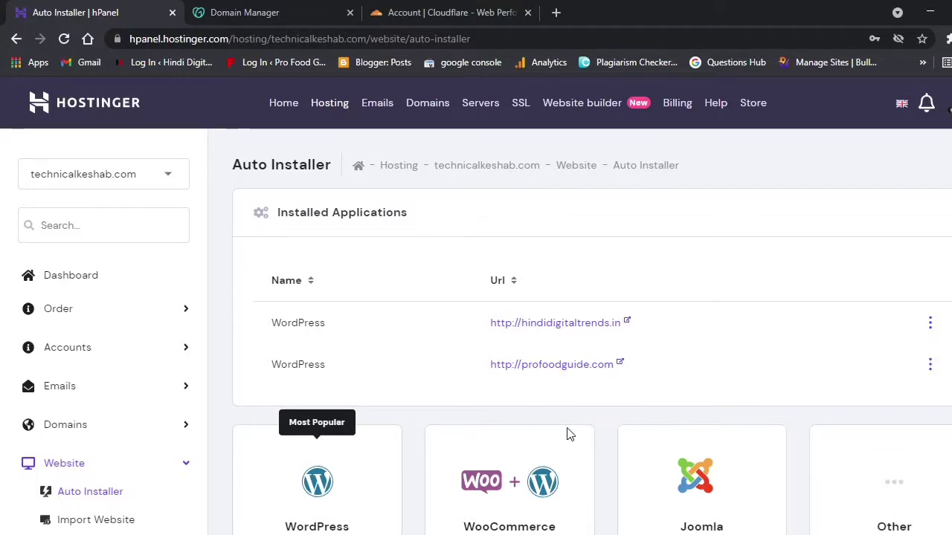
- Review the applications offered in the Auto Installer and select WordPress for installation
scroll(569, 431, down, 4)
scroll(569, 431, up, 3)
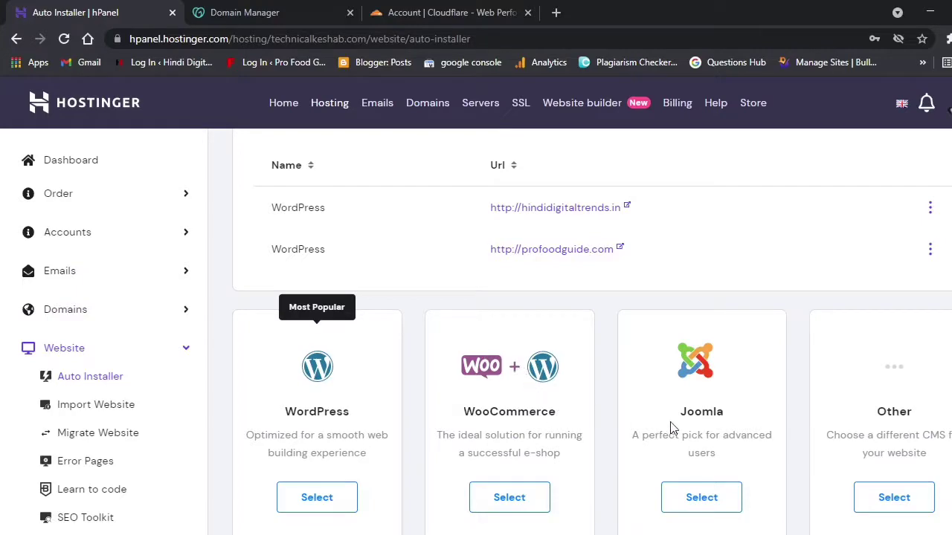
scroll(699, 428, down, 2)
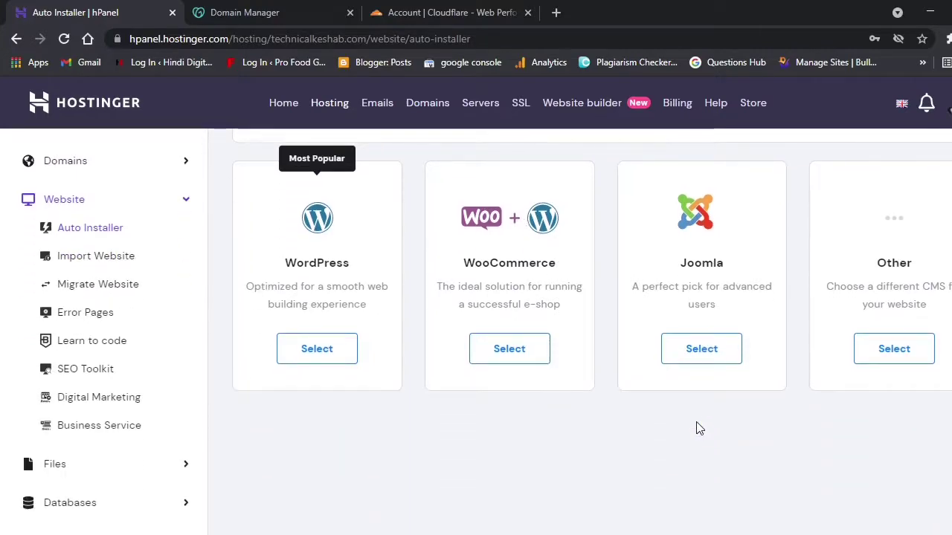
scroll(699, 428, down, 1)
scroll(699, 429, up, 4)
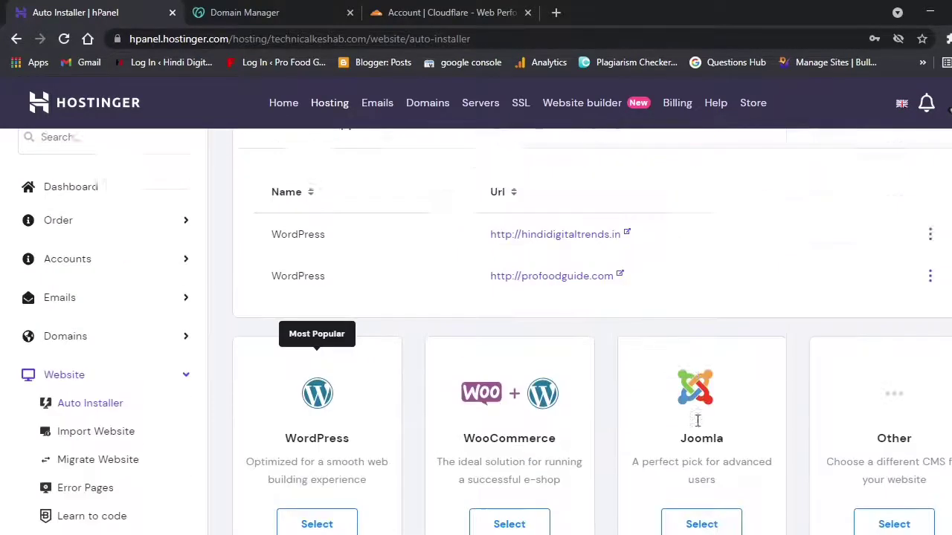
scroll(699, 424, down, 3)
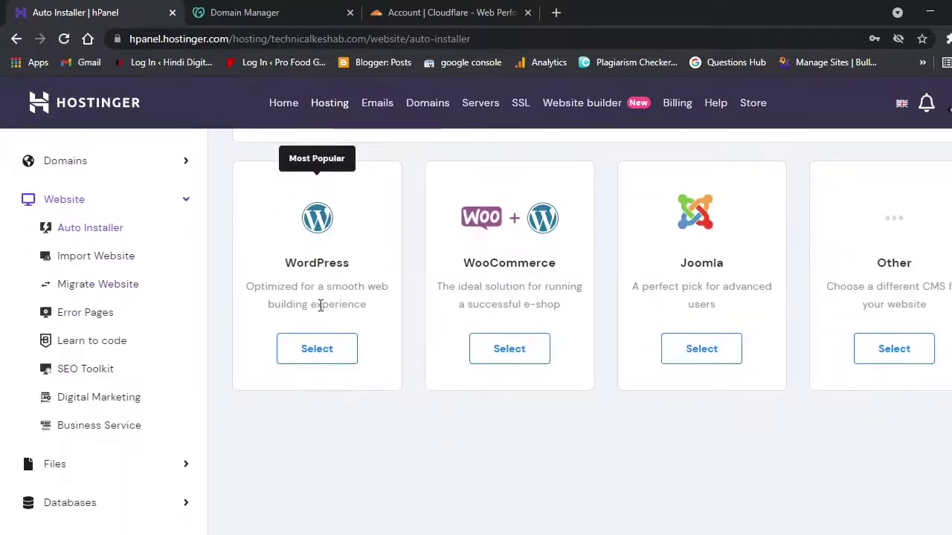
click(315, 357)
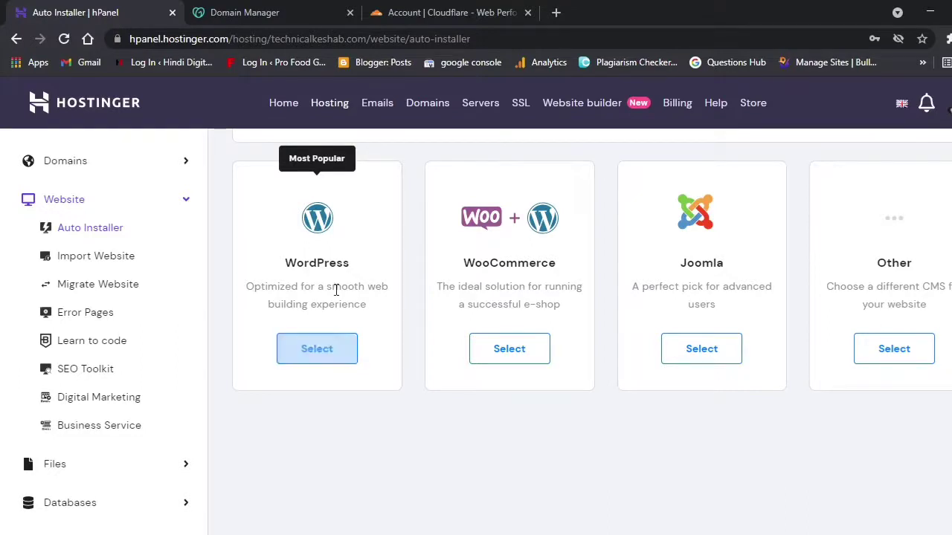
- Replace the prefilled administrator username in the Install WordPress form and install WordPress on technicalkeshab.com
scroll(334, 289, up, 1)
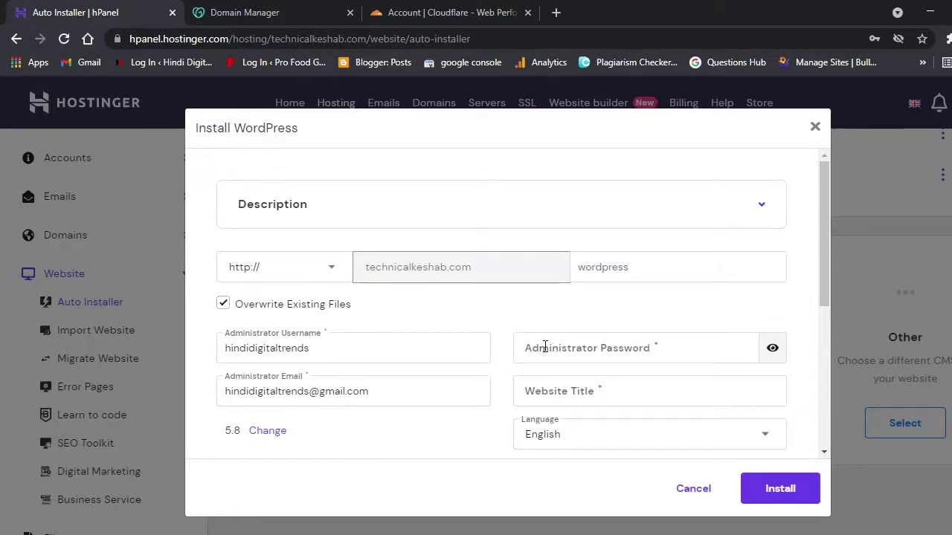
click(345, 351)
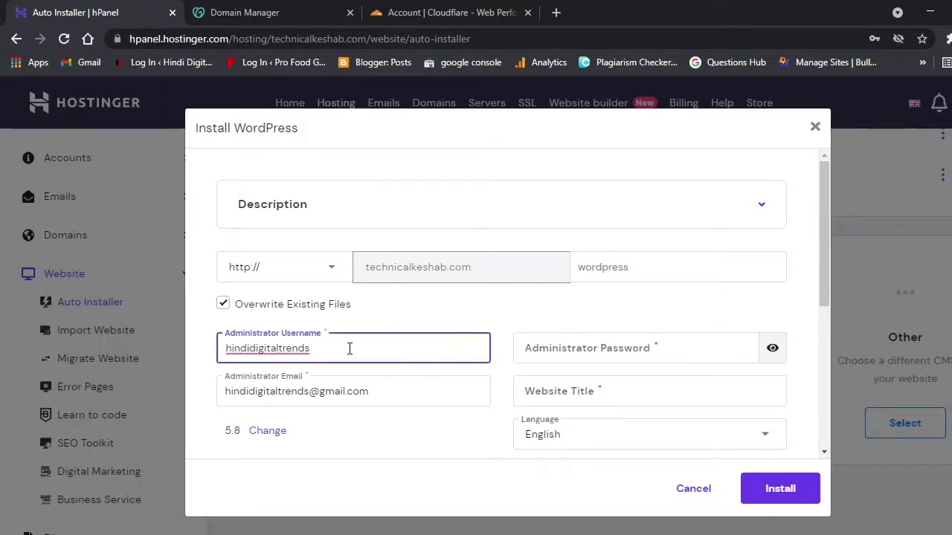
drag(349, 347, 151, 346)
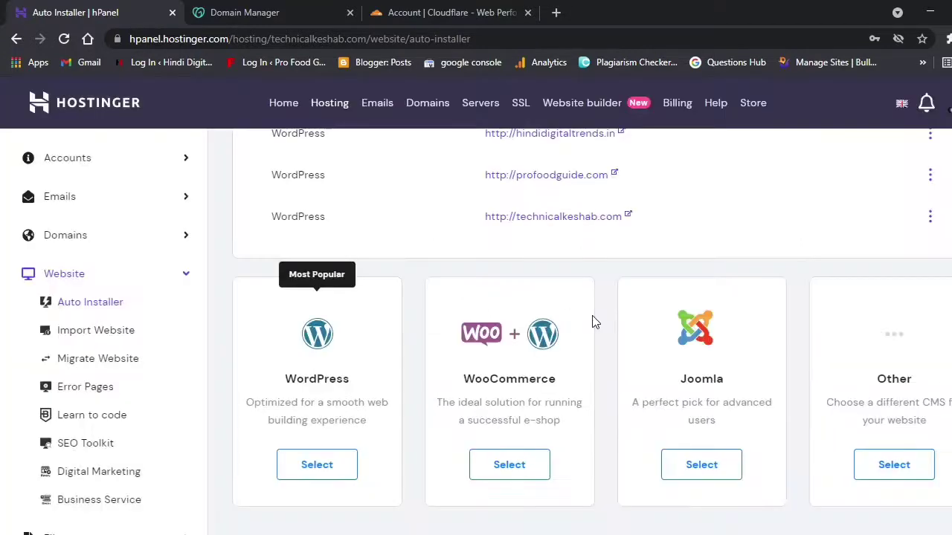
- Open technicalkeshab.com from the Installed Applications list in a new tab and switch to it
scroll(394, 372, up, 2)
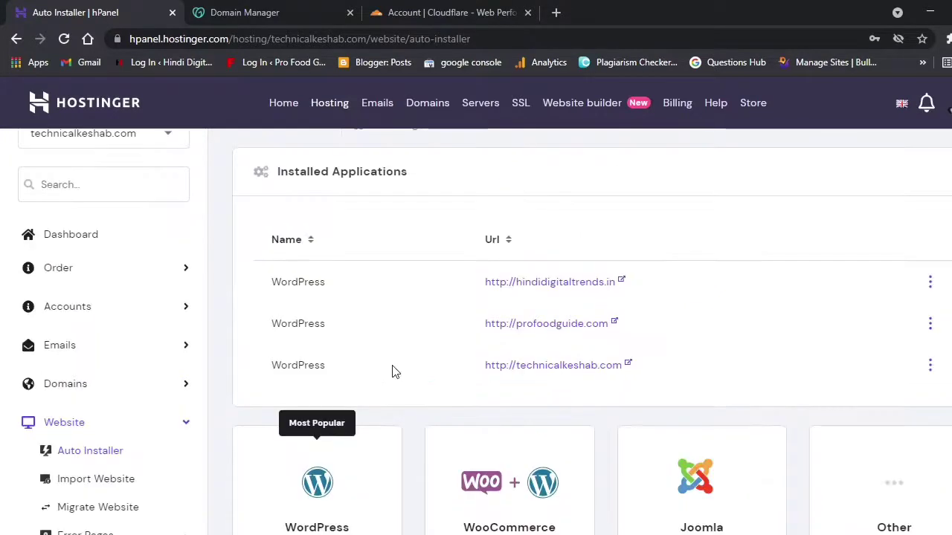
right_click(548, 366)
click(606, 378)
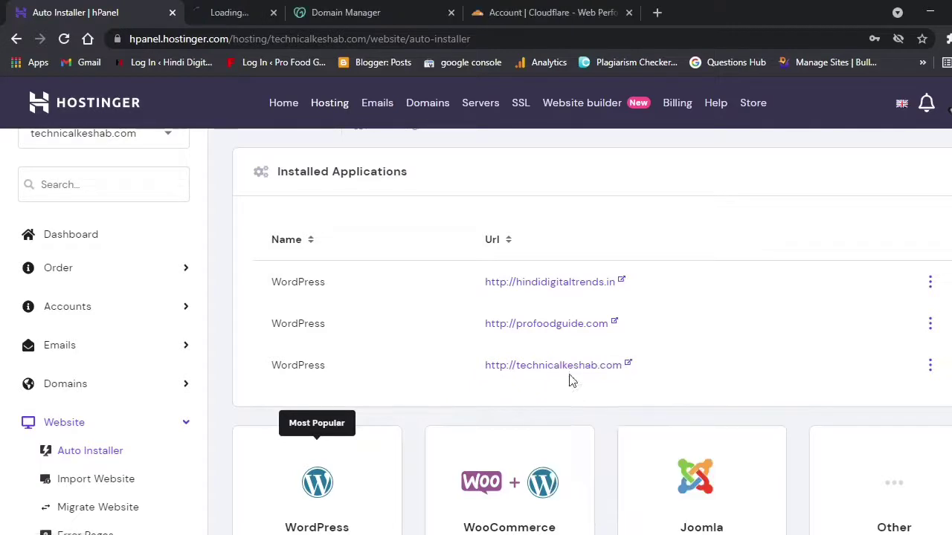
click(266, 12)
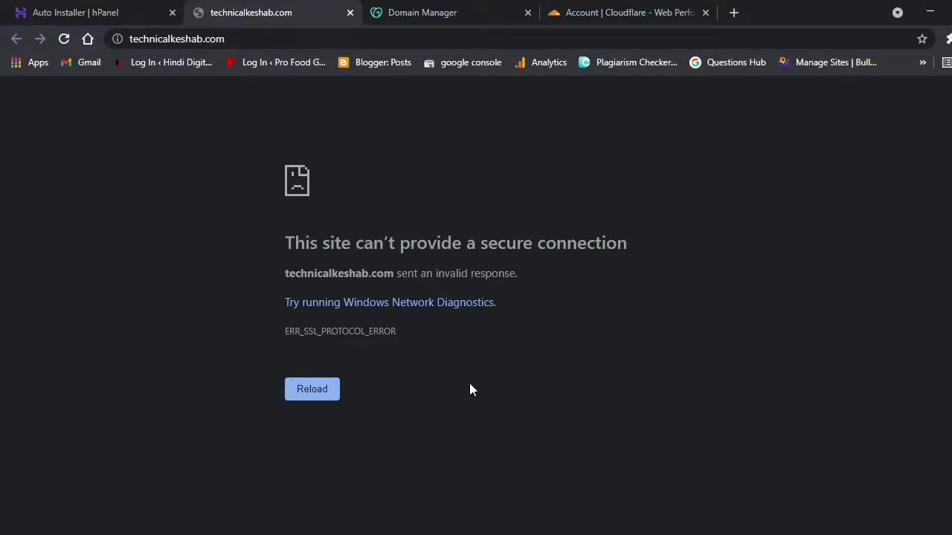
- Reload technicalkeshab.com and look through its WordPress home page
click(329, 398)
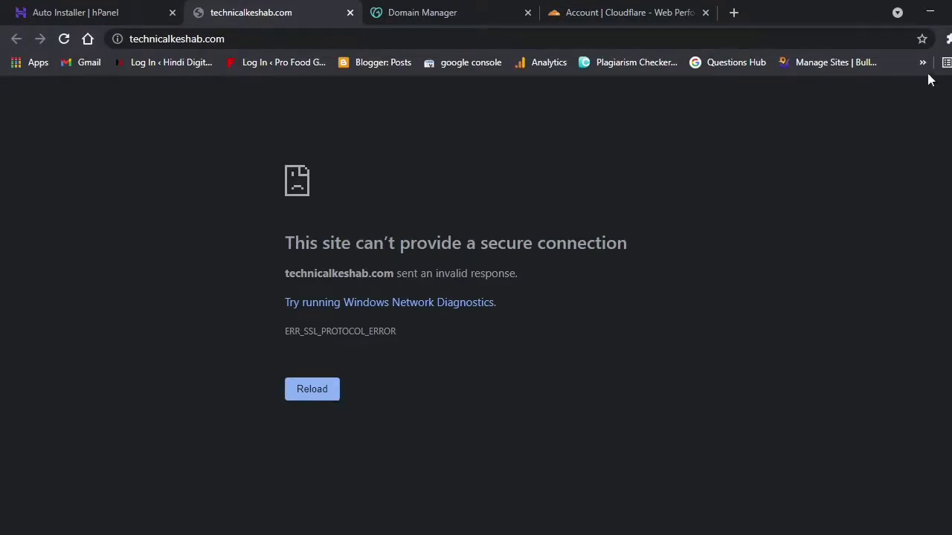
click(326, 405)
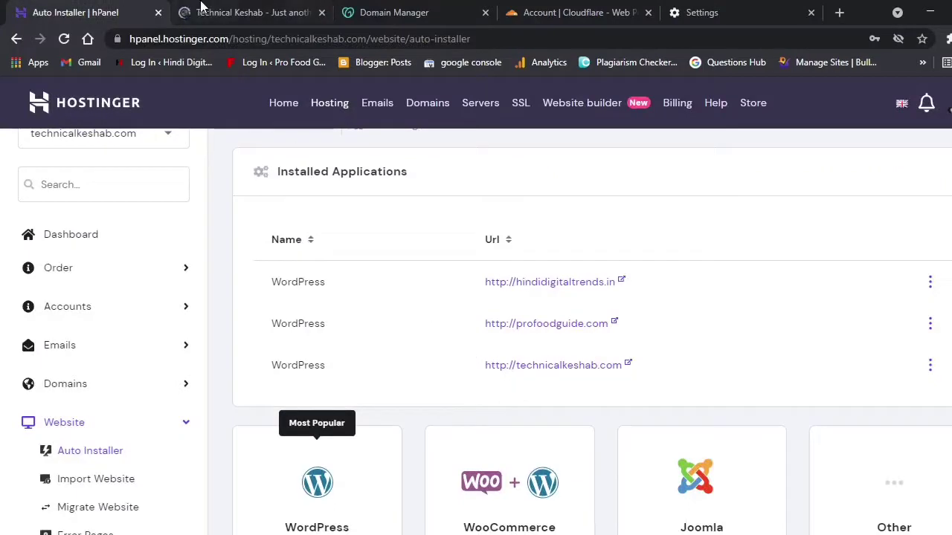
click(527, 362)
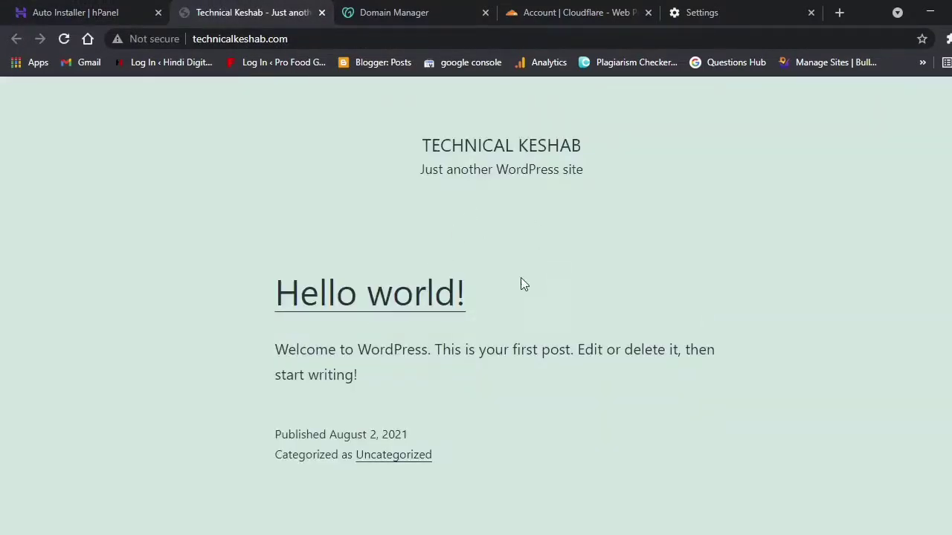
scroll(503, 306, down, 10)
scroll(498, 389, up, 10)
- Edit the site's web address by adding a slash after technicalkeshab.com
click(304, 42)
click(314, 41)
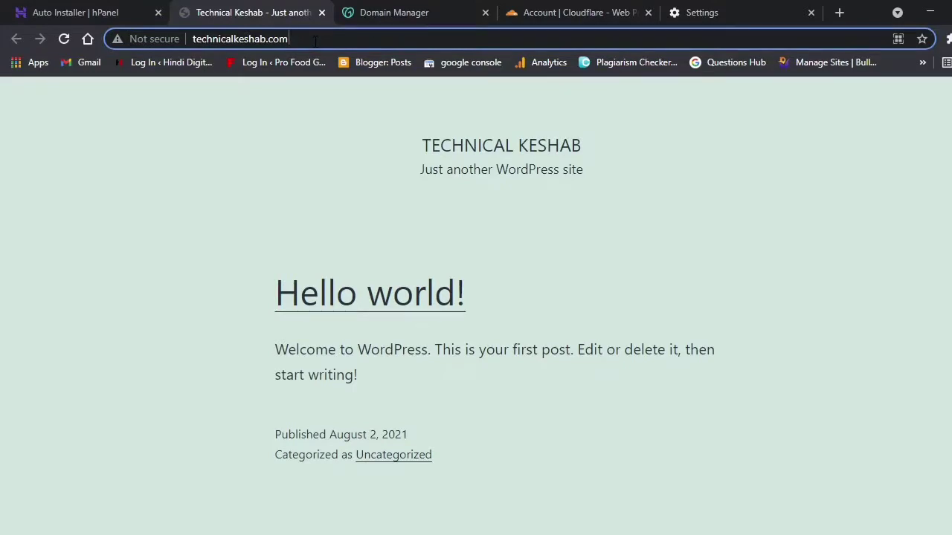
text(/)
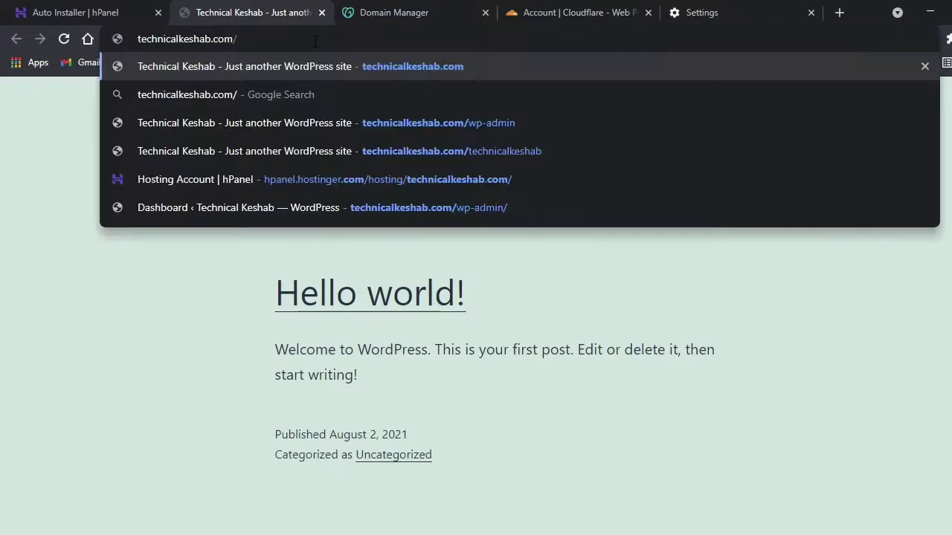
text(tech)
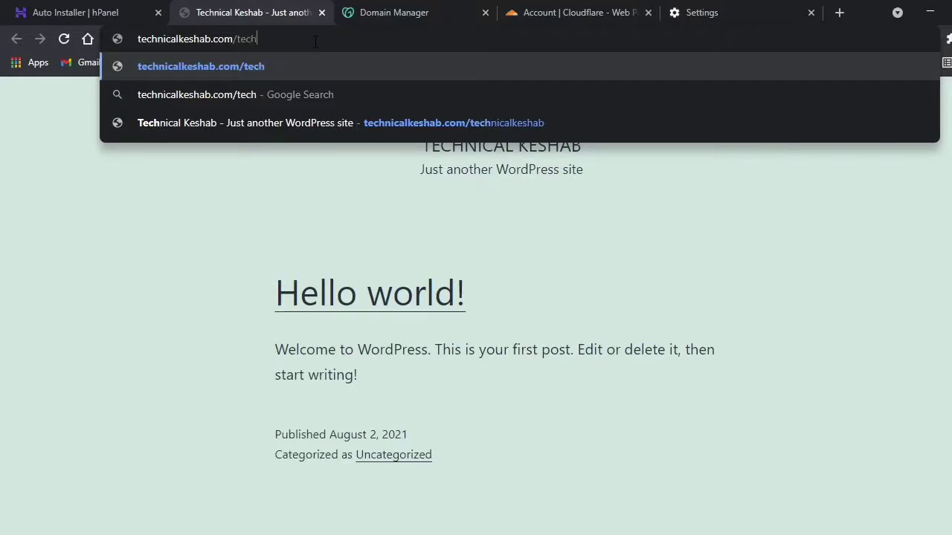
text(nica)
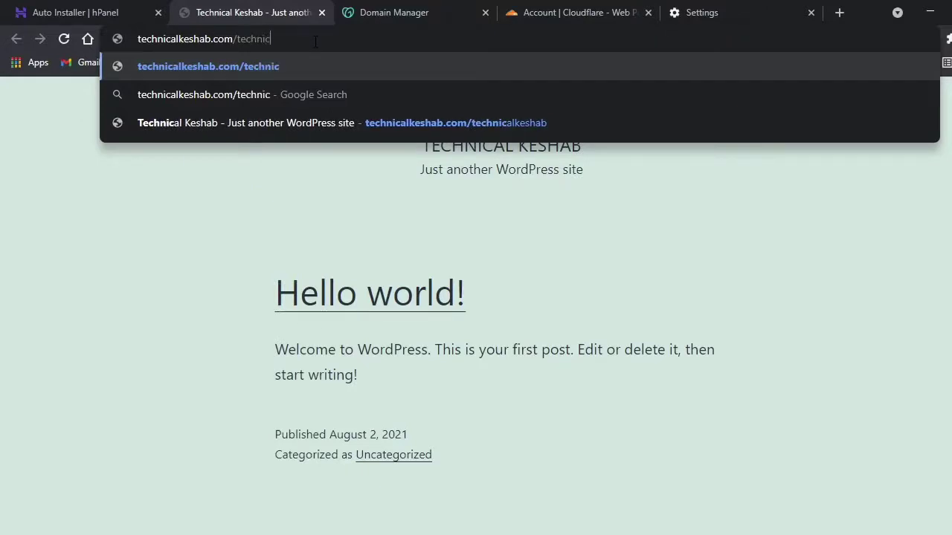
text(k)
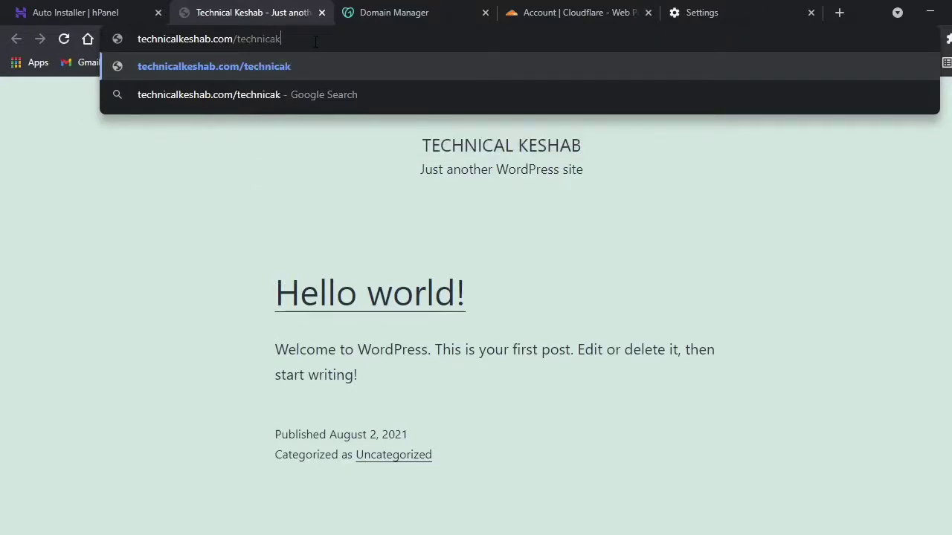
key(BackSpace)
key(BackSpace)
key(BackSpace)
key(BackSpace)
key(BackSpace)
key(BackSpace)
key(BackSpace)
key(BackSpace)
key(BackSpace)
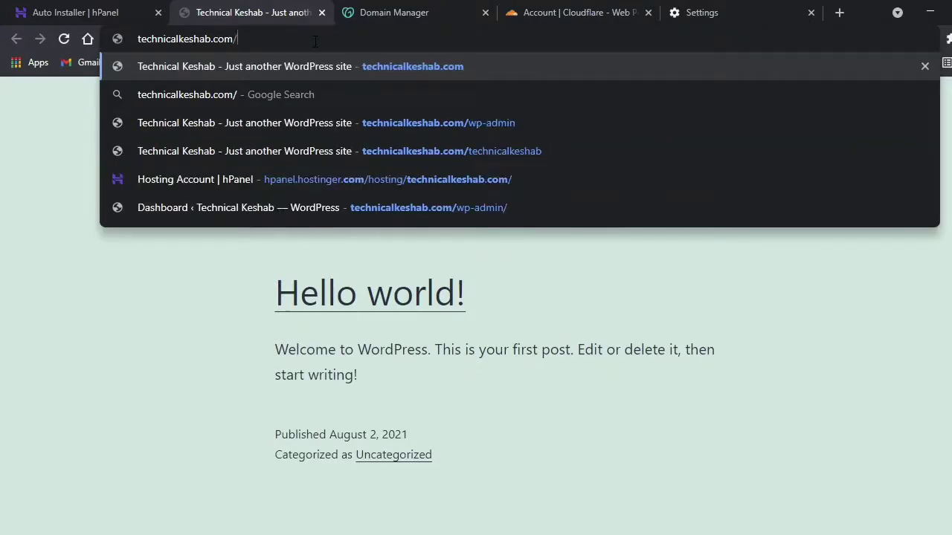
- Complete the address as technicalkeshab.com/wp-admin and load the WordPress admin area
text(wp)
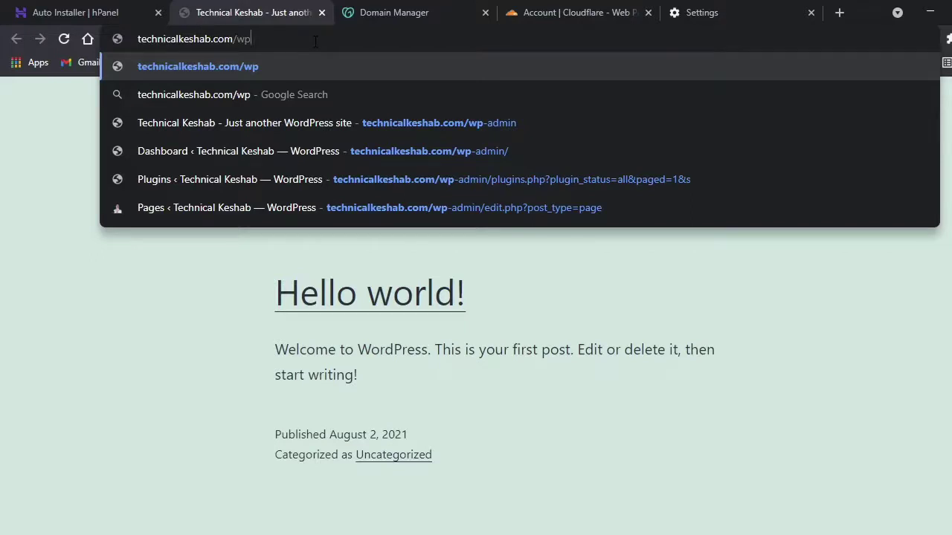
text(-admin)
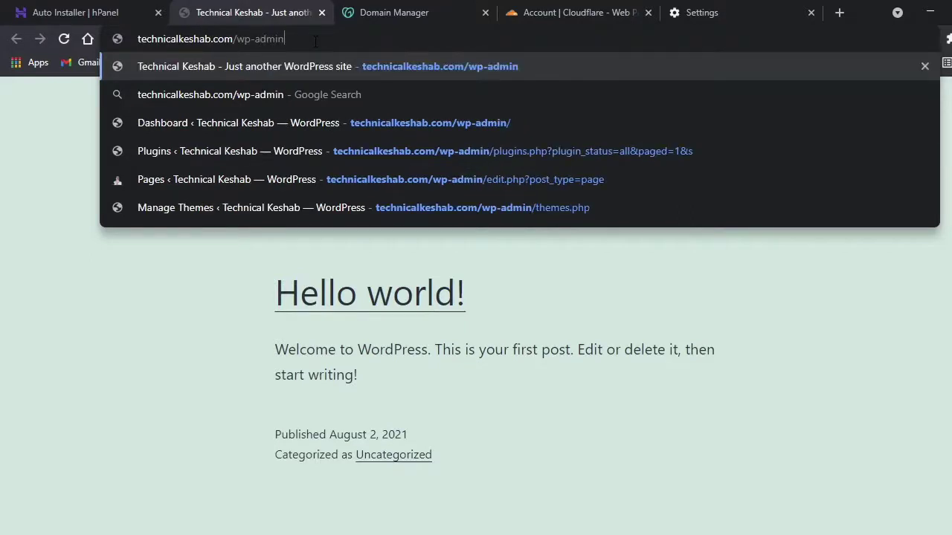
key(Return)
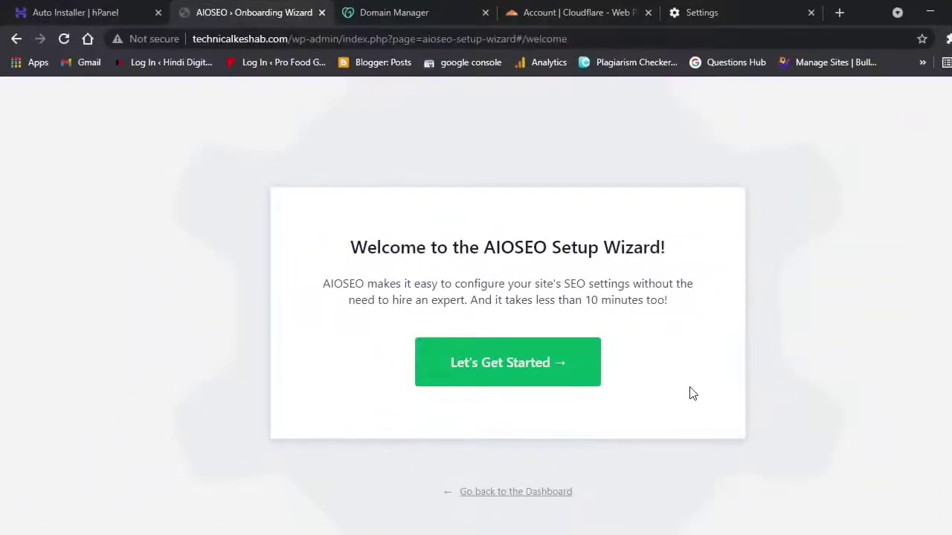
- Leave the AIOSEO setup wizard for the dashboard and look over the All in One SEO page
click(520, 492)
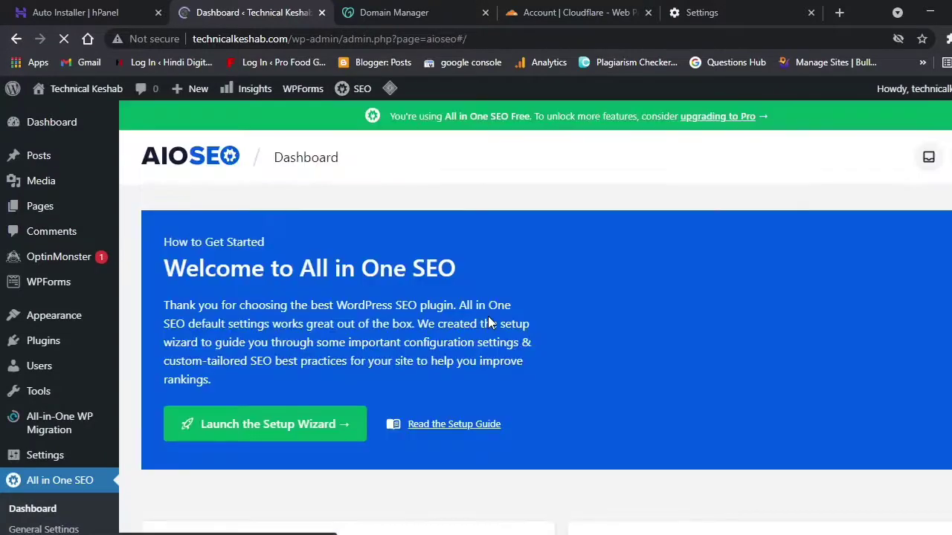
scroll(497, 332, down, 5)
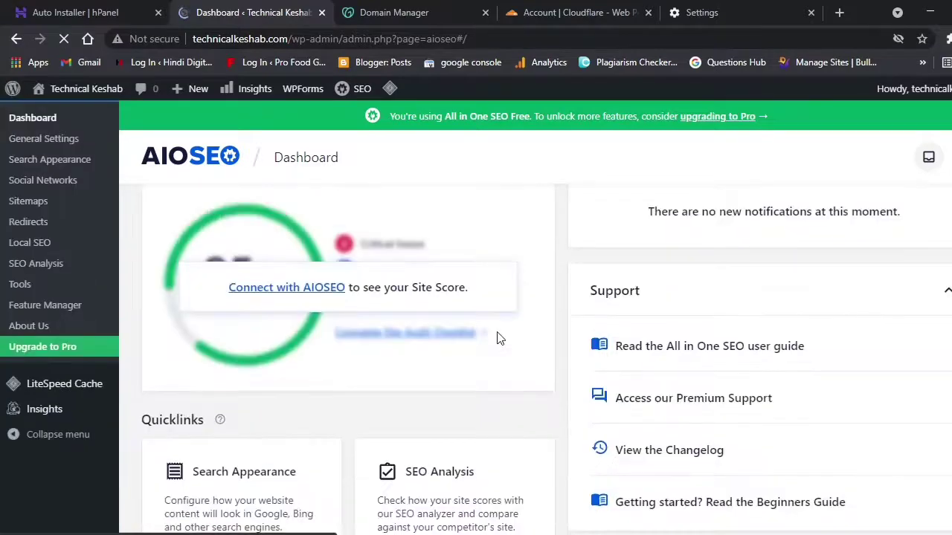
scroll(497, 332, up, 5)
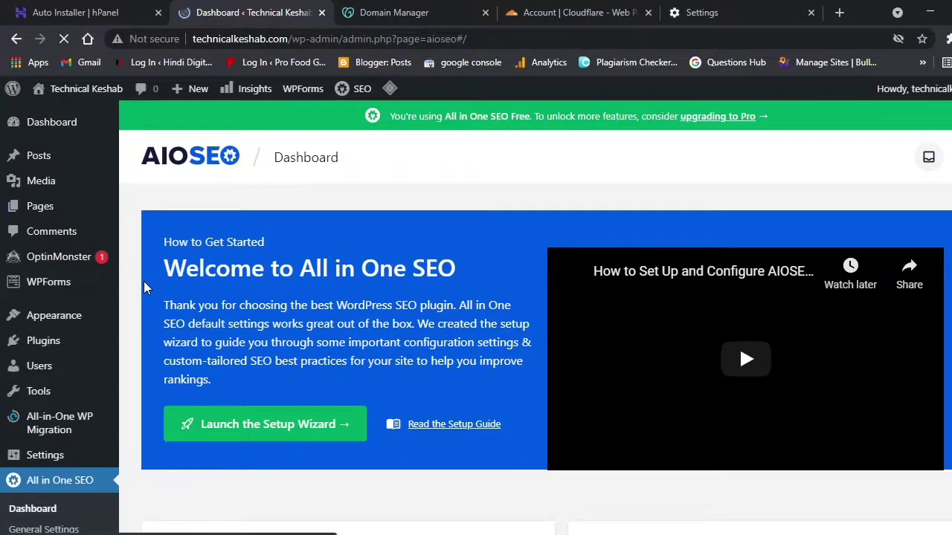
- Glance at the GoDaddy DNS Management page, return to the WordPress dashboard and visit the live site in a new tab
click(468, 15)
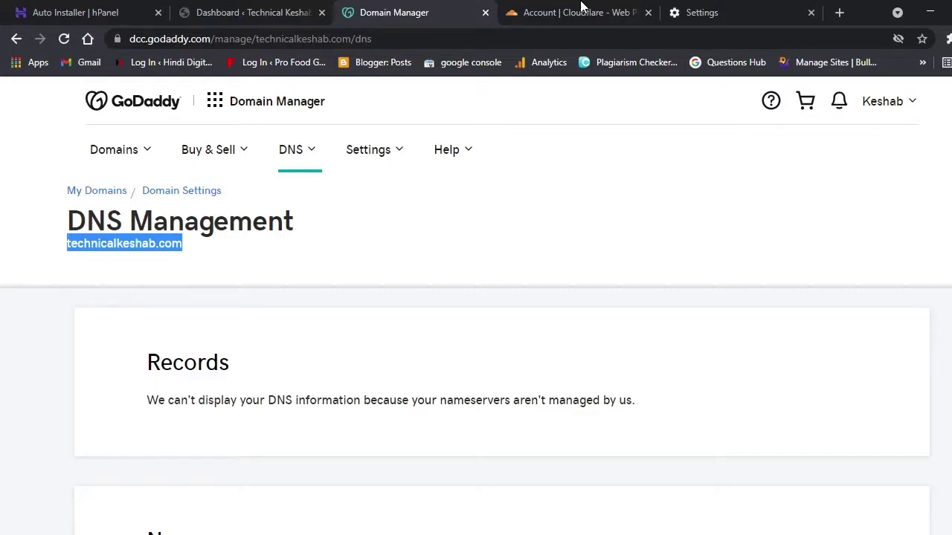
click(249, 12)
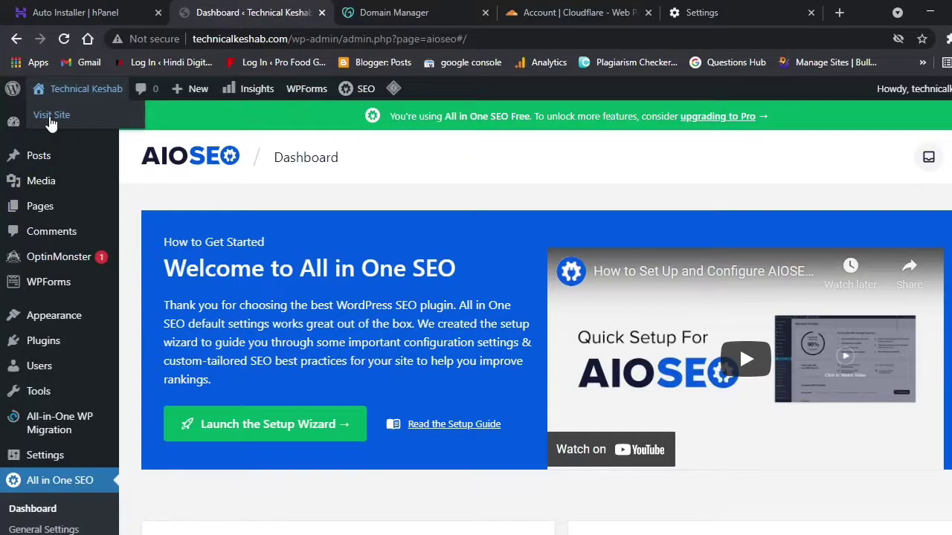
middle_click(52, 123)
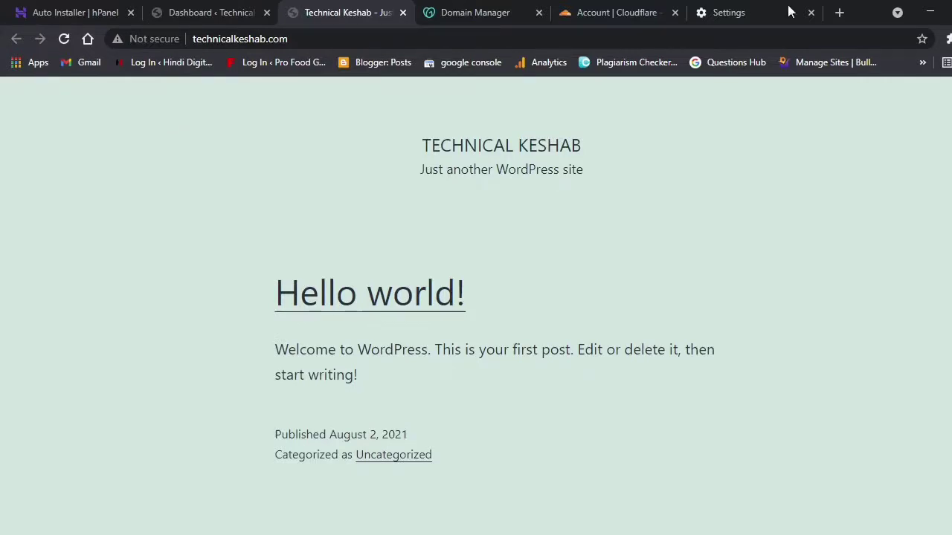
- Switch to Cloudflare to view the account's list of websites, and return to the technicalkeshab.com home page
click(645, 12)
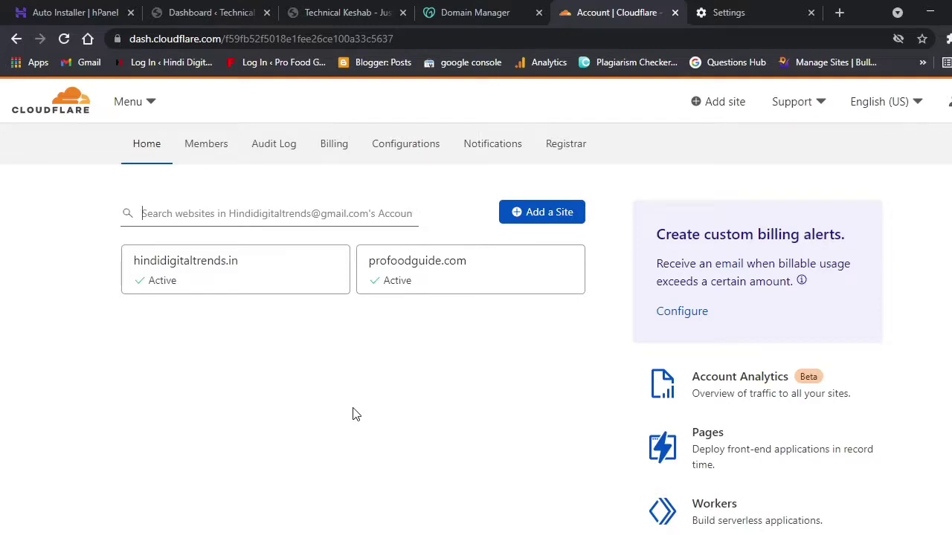
click(346, 12)
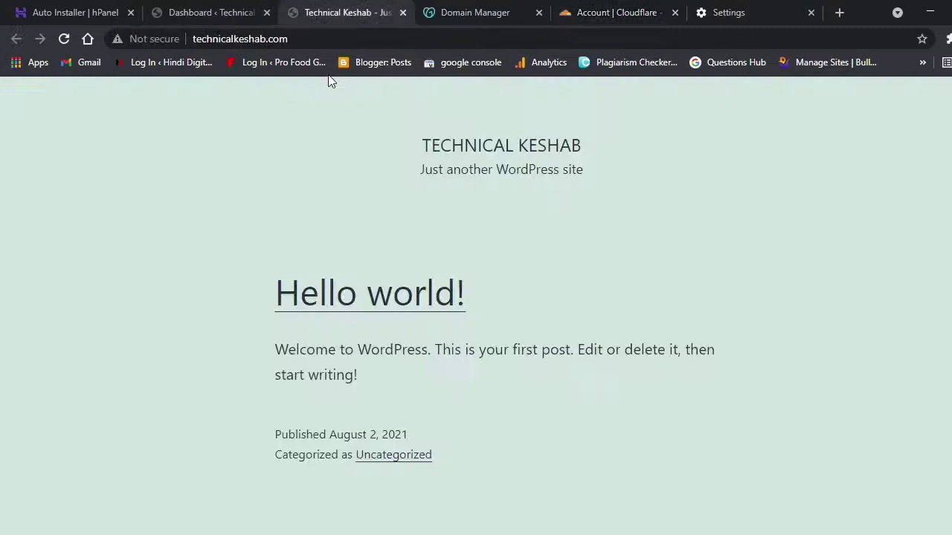
- Copy the live site's address and switch to Cloudflare to start adding a new site
click(264, 39)
right_click(264, 38)
click(304, 118)
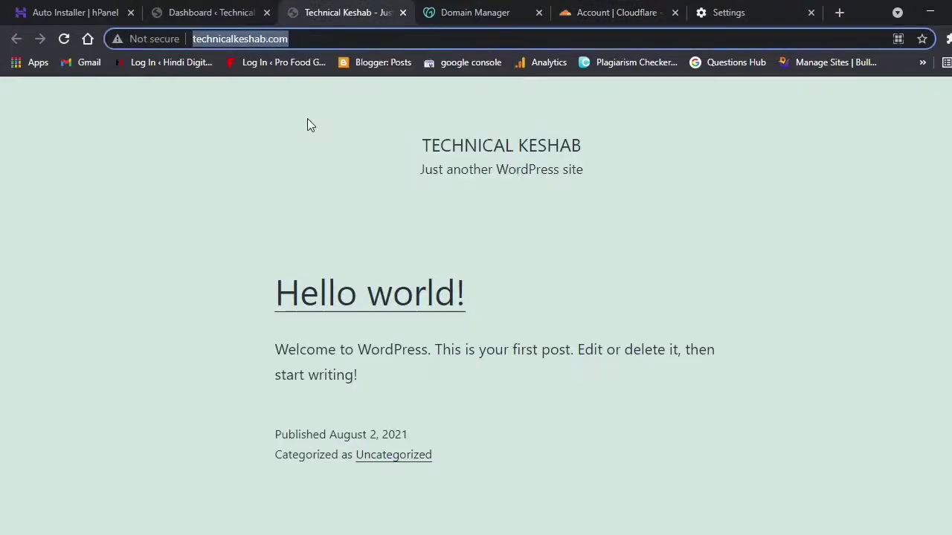
click(477, 9)
click(587, 11)
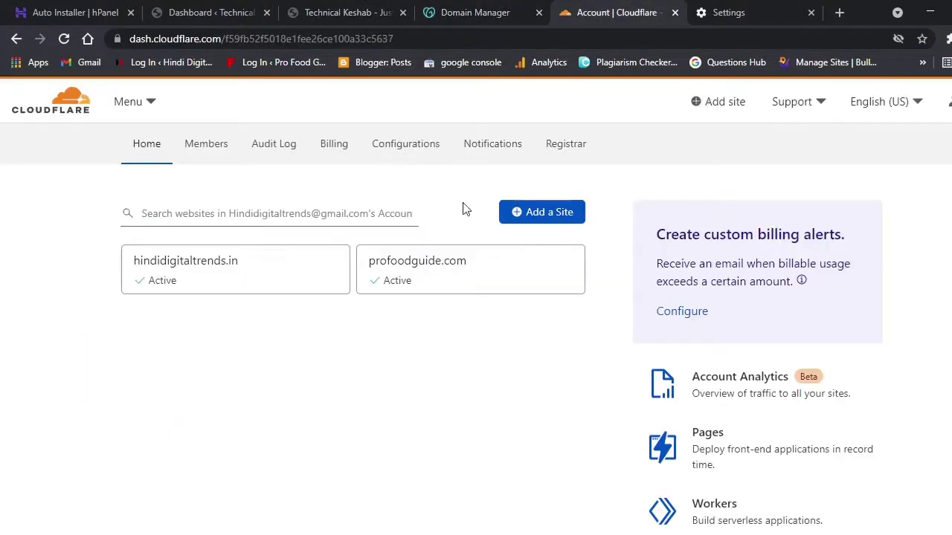
click(540, 213)
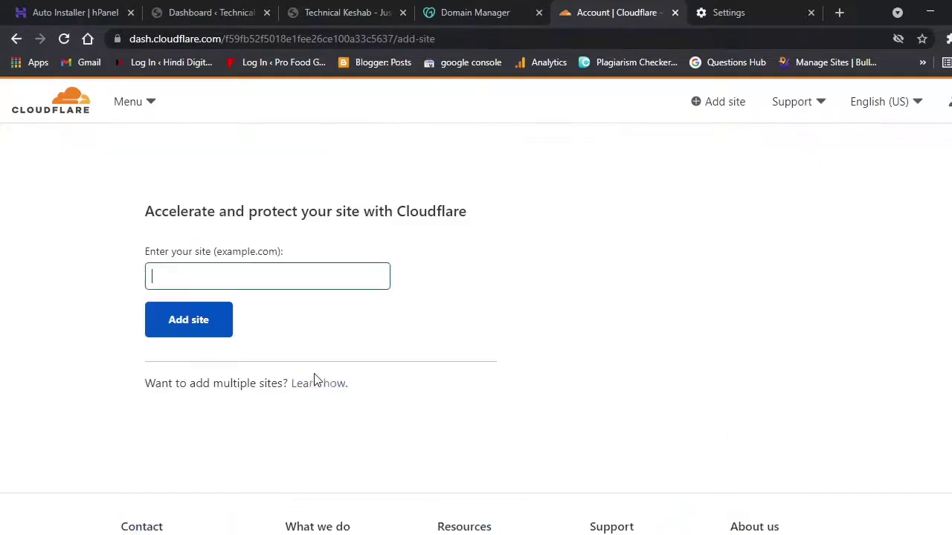
- Paste the copied address, trim it to technicalkeshab.com, and add the site to Cloudflare
right_click(181, 274)
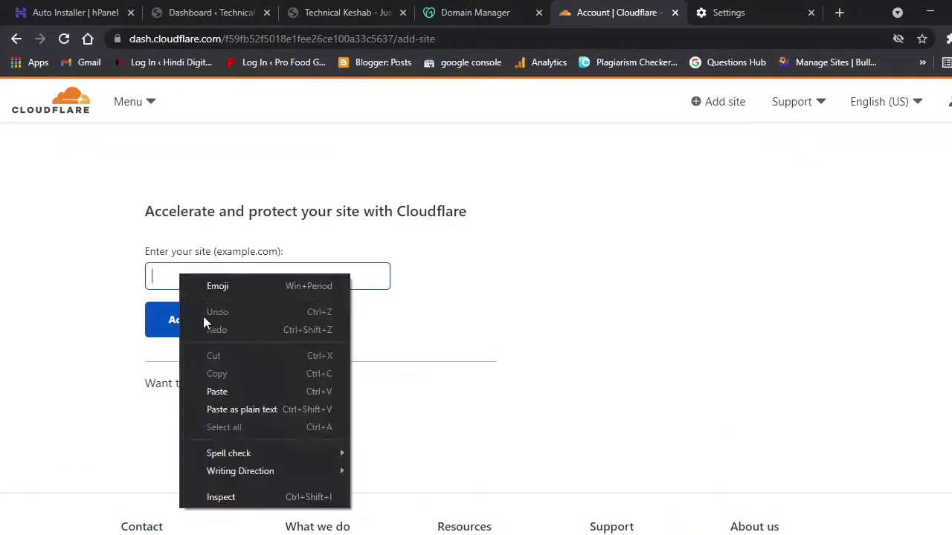
click(223, 390)
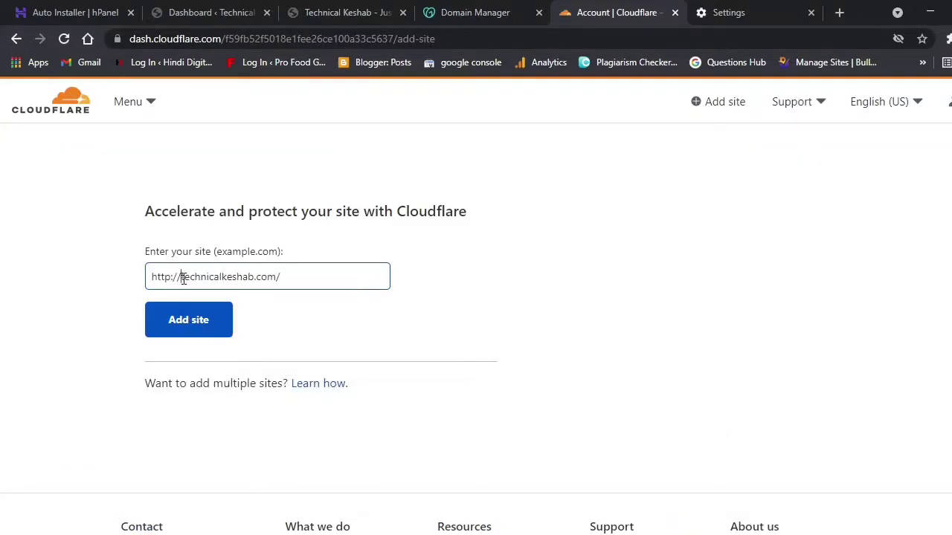
drag(182, 278, 80, 269)
key(BackSpace)
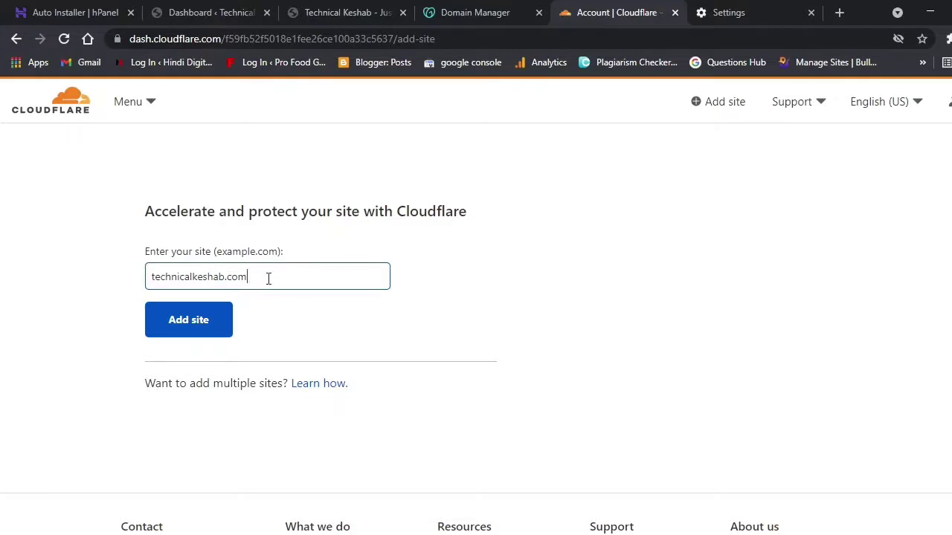
click(197, 320)
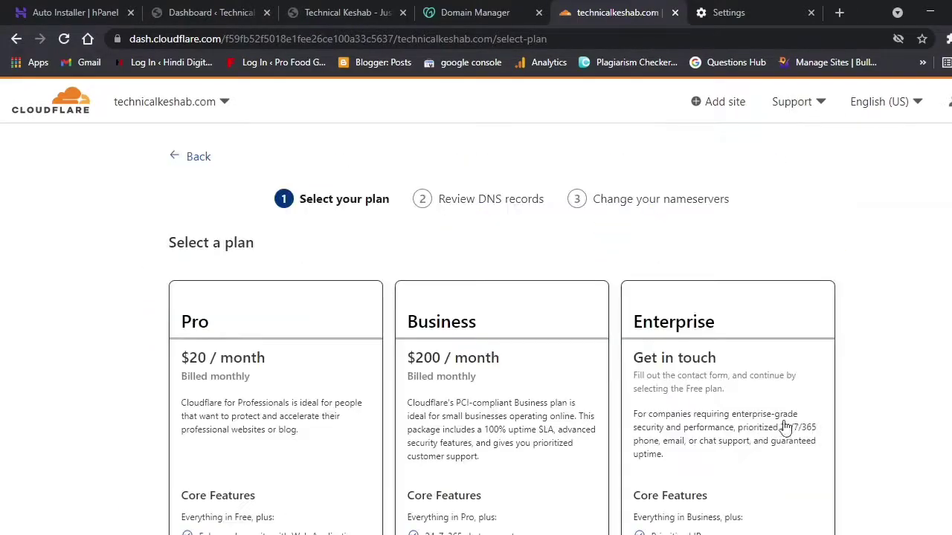
- Compare the Cloudflare plans, select the Free $0 plan, and continue
scroll(603, 468, down, 4)
scroll(603, 468, down, 1)
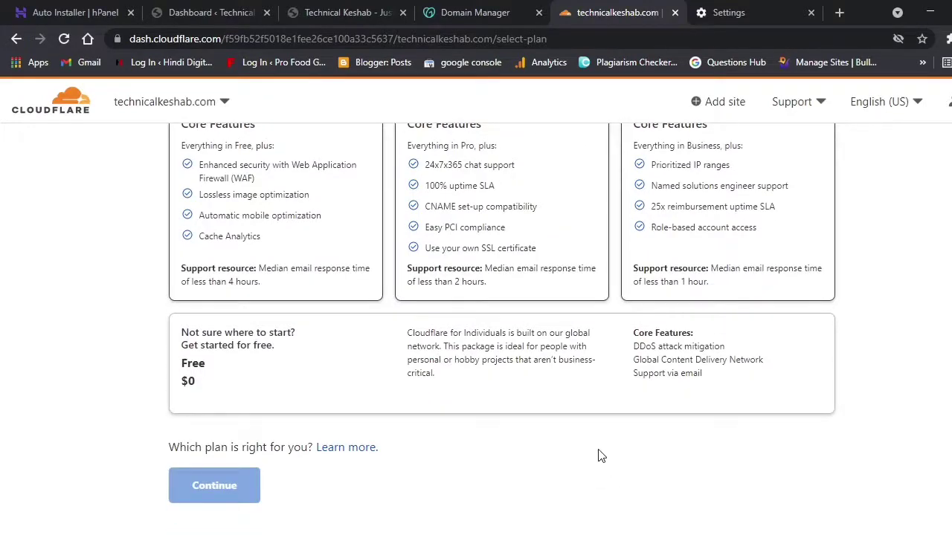
scroll(341, 357, up, 3)
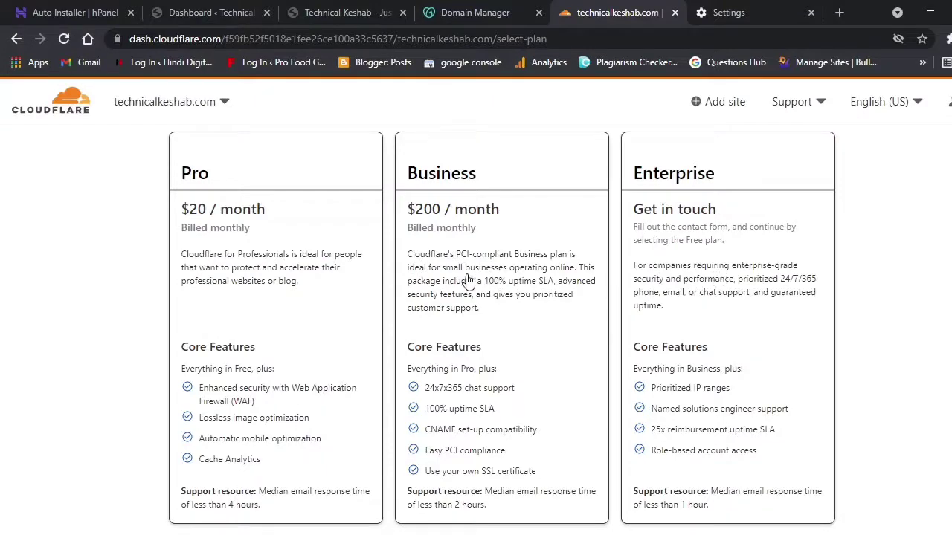
scroll(387, 374, down, 2)
scroll(387, 374, down, 3)
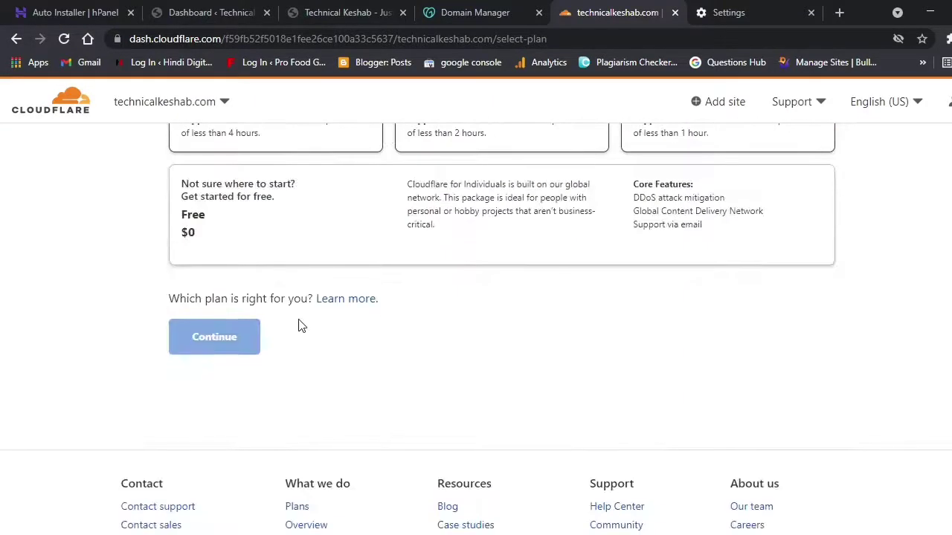
click(278, 218)
click(229, 336)
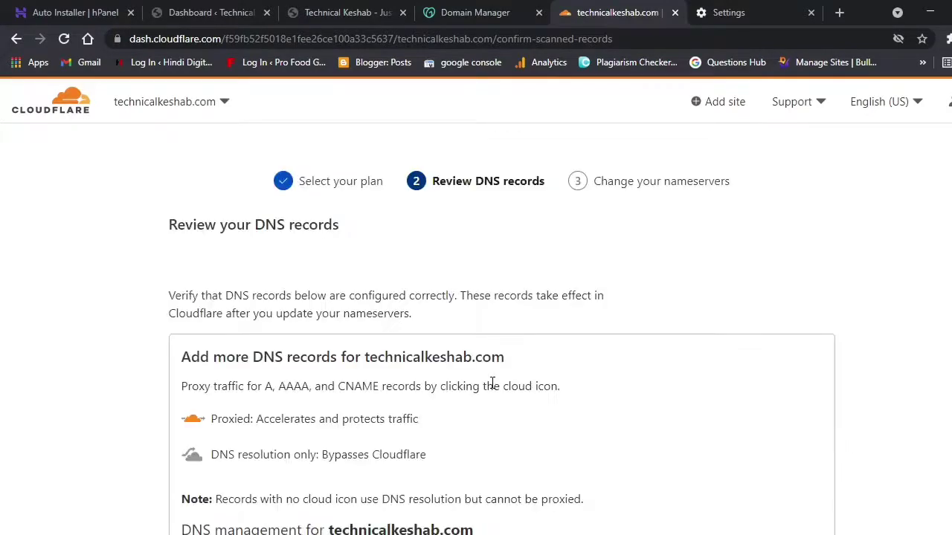
- Review the scanned DNS records for technicalkeshab.com and continue to the nameserver change
scroll(483, 428, down, 4)
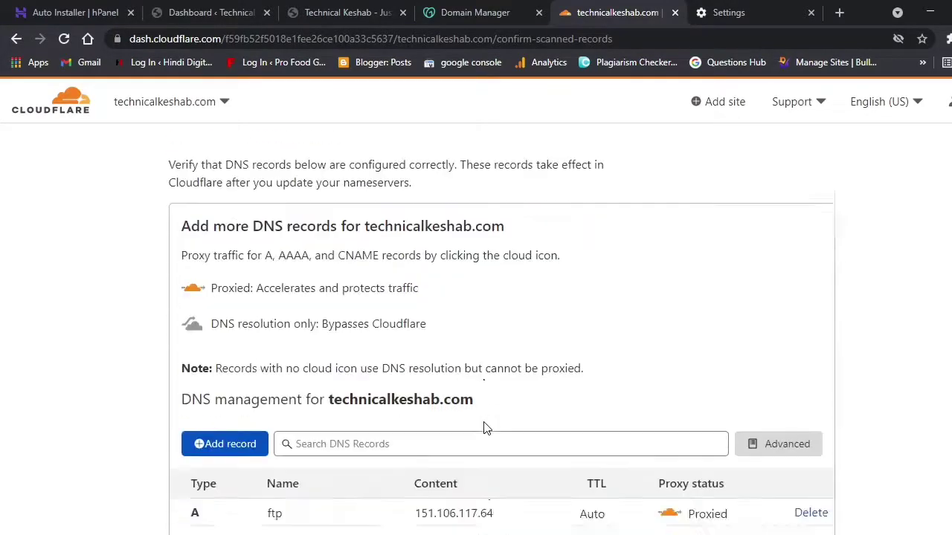
scroll(484, 422, down, 6)
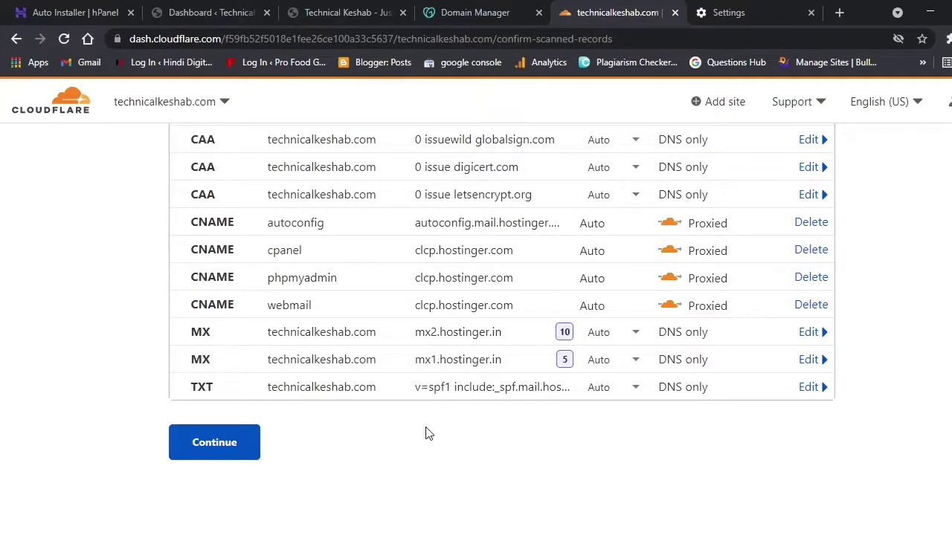
click(223, 446)
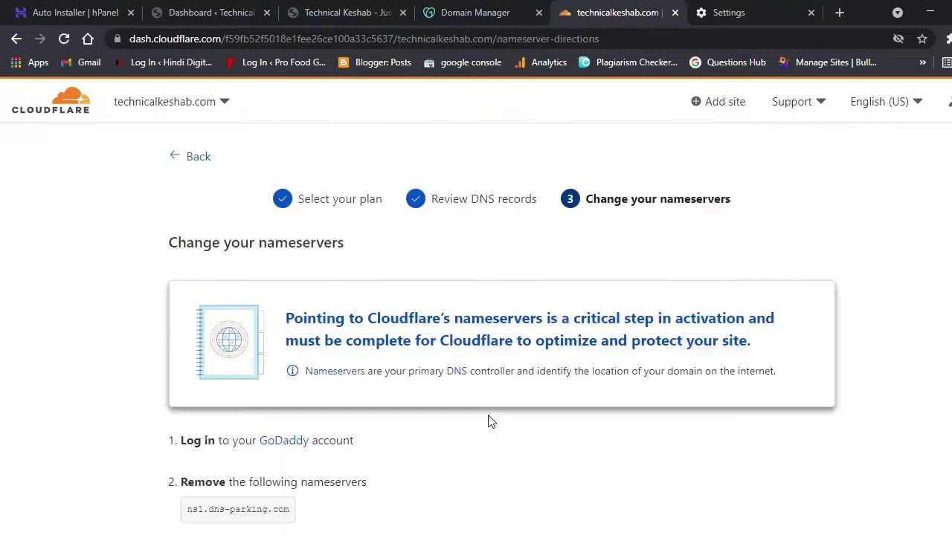
- Copy the Cloudflare nameserver alex.ns.cloudflare.com and switch to GoDaddy to look over the DNS Management page
scroll(490, 422, down, 3)
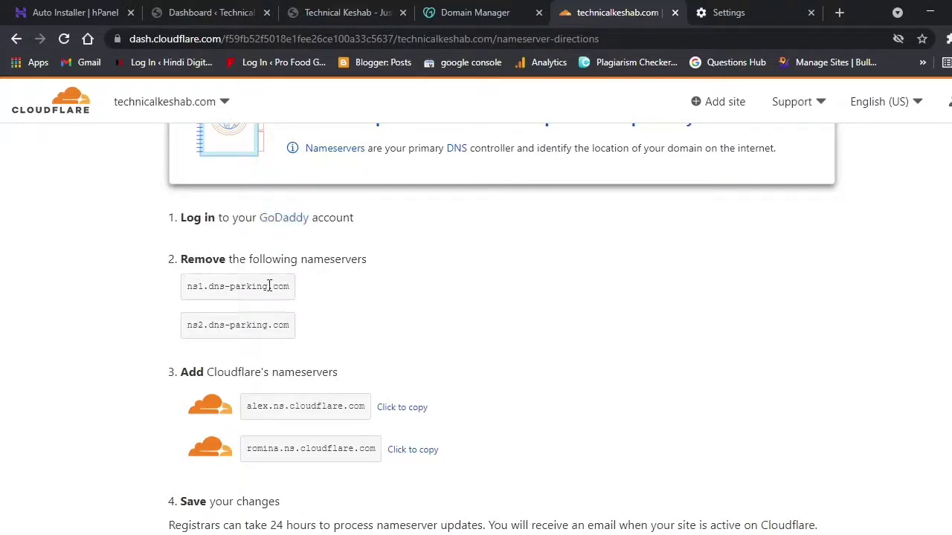
click(403, 410)
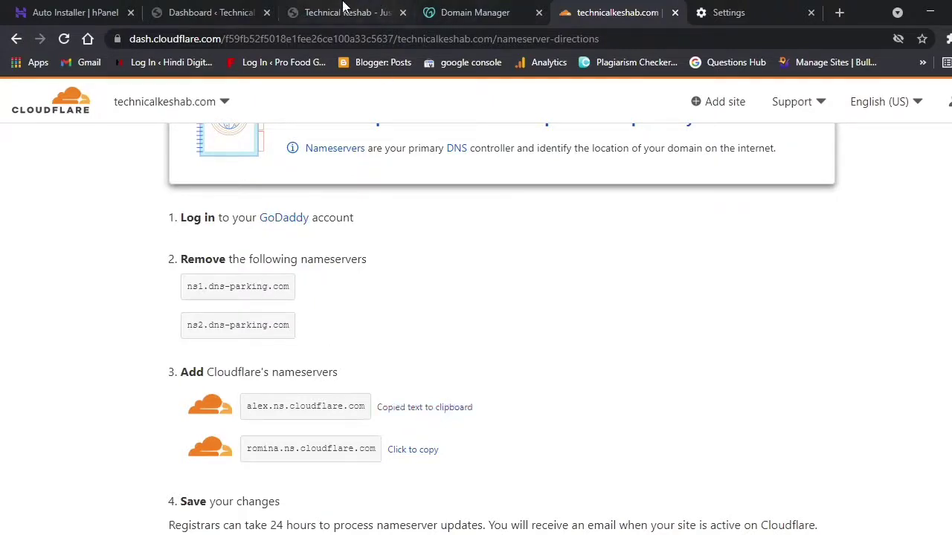
click(456, 6)
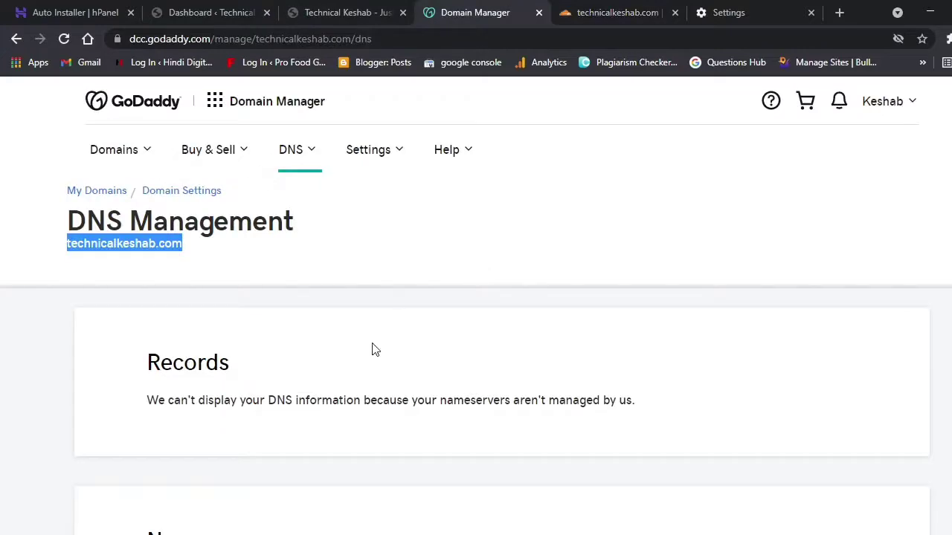
scroll(373, 346, down, 5)
scroll(373, 346, up, 5)
- Open My Products in the GoDaddy account and reach the DNS Management page of technicalkeshab.com from there
click(896, 104)
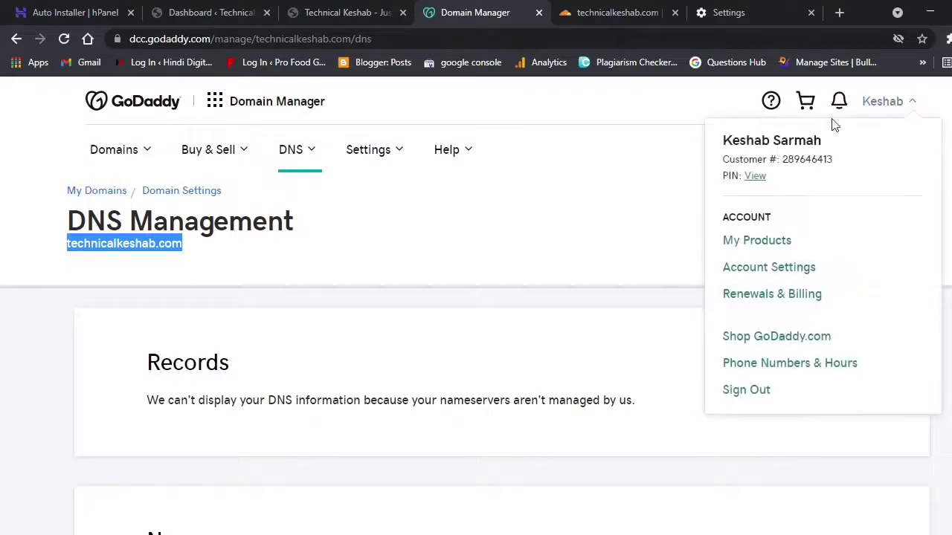
click(770, 245)
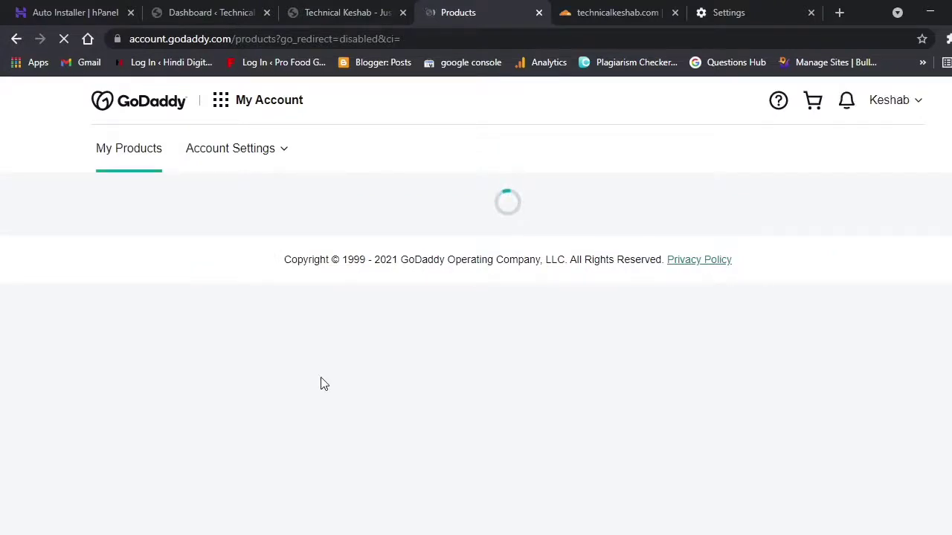
scroll(438, 426, down, 3)
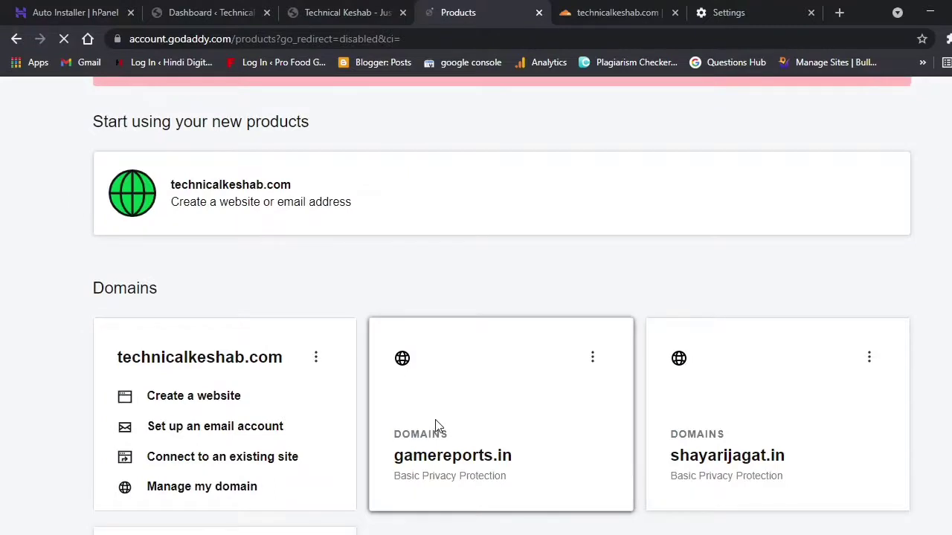
scroll(439, 426, down, 4)
scroll(439, 422, down, 7)
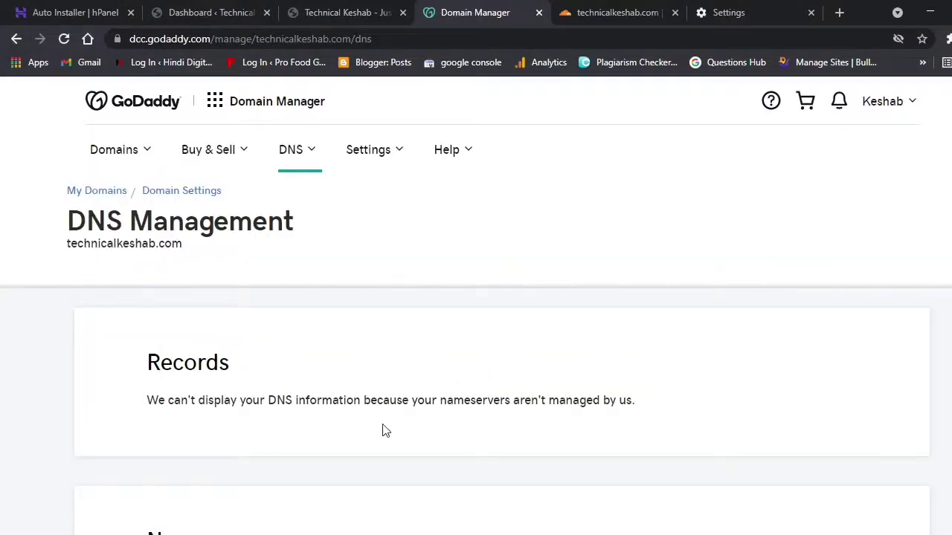
scroll(382, 426, down, 4)
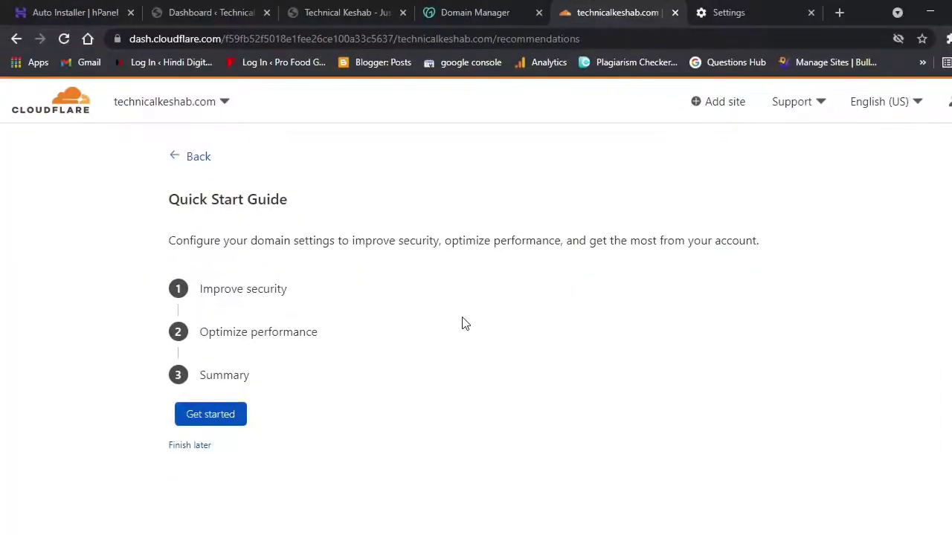
- Start Cloudflare's Quick Start Guide and save Automatic HTTPS Rewrites and Always Use HTTPS as On
scroll(461, 324, down, 2)
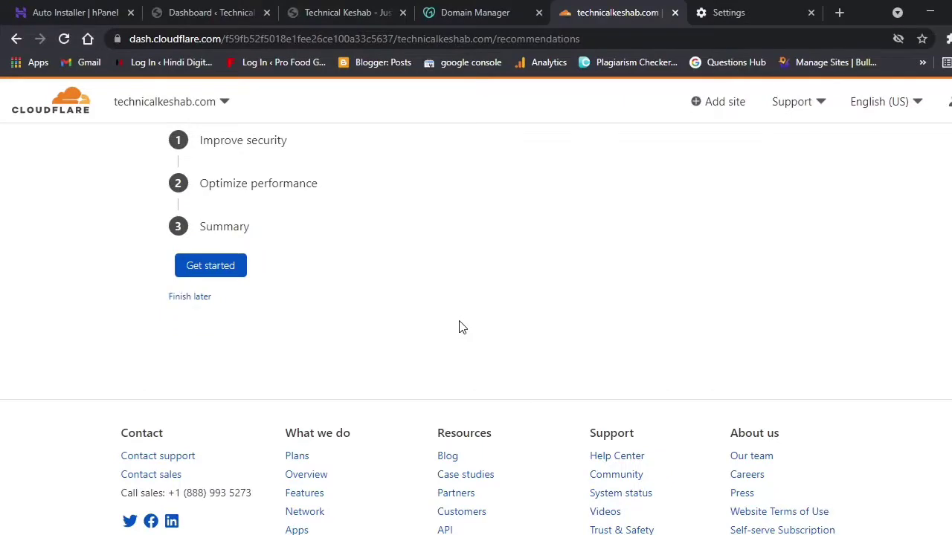
click(215, 270)
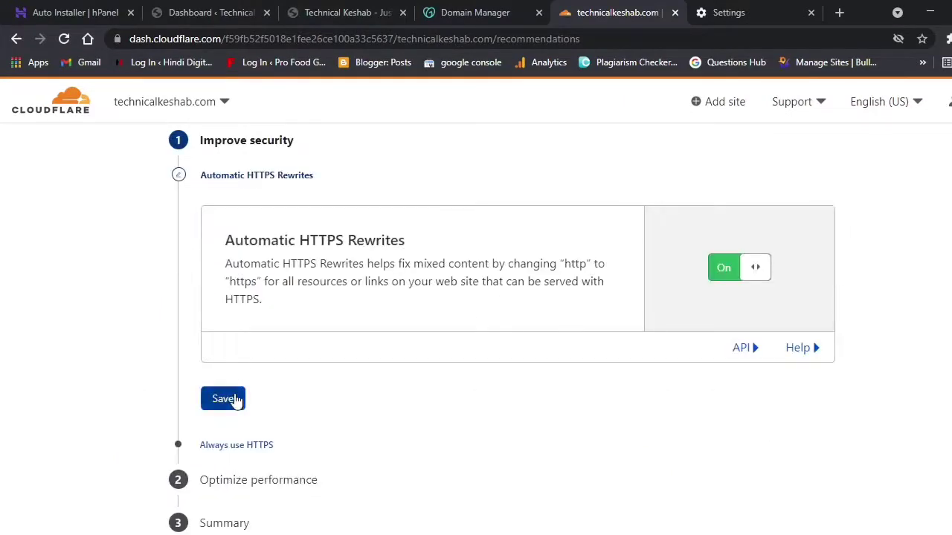
click(233, 398)
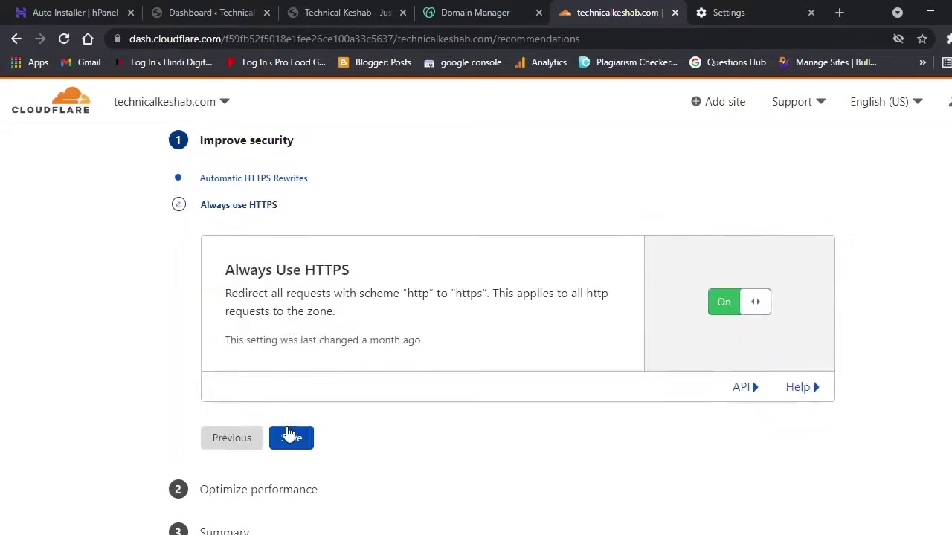
click(288, 436)
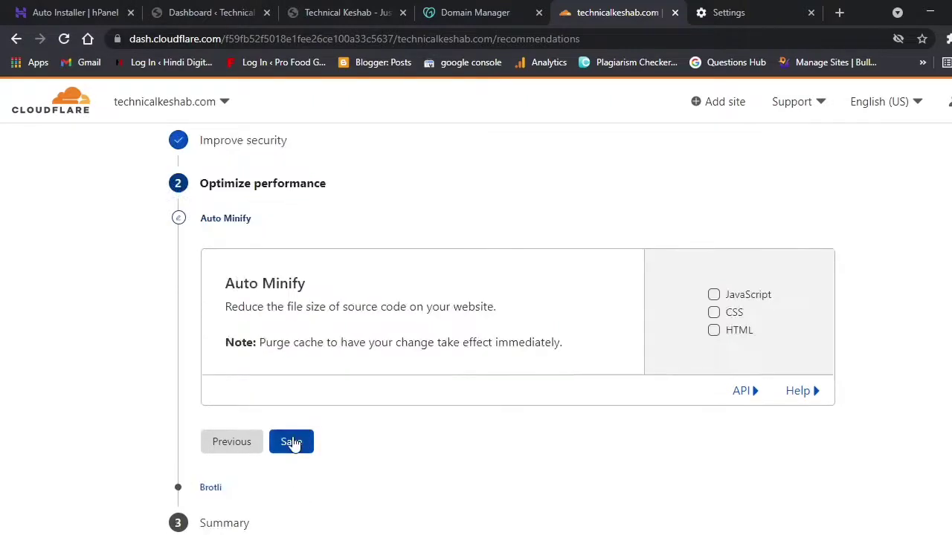
- Enable Auto Minify for JavaScript and CSS, save Brotli as On, and finish the Quick Start Guide
click(713, 294)
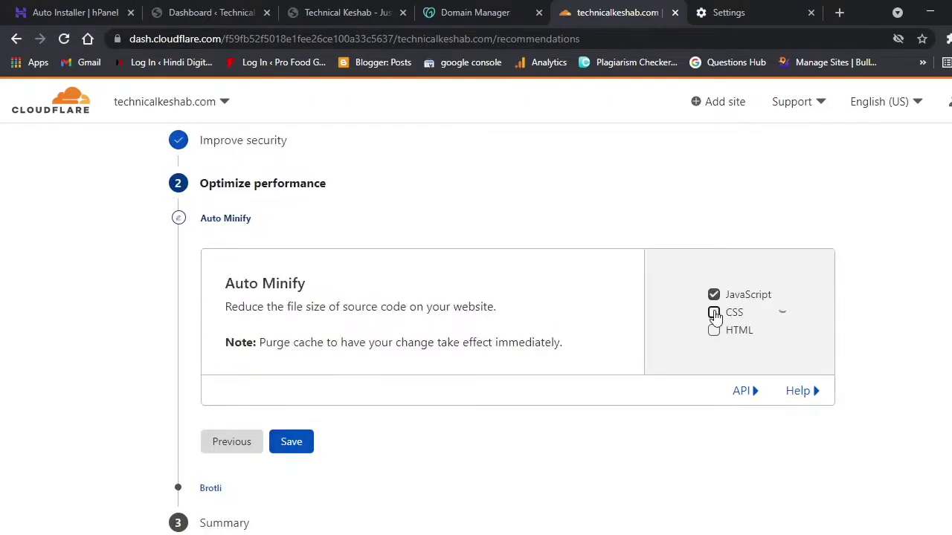
click(713, 312)
click(293, 470)
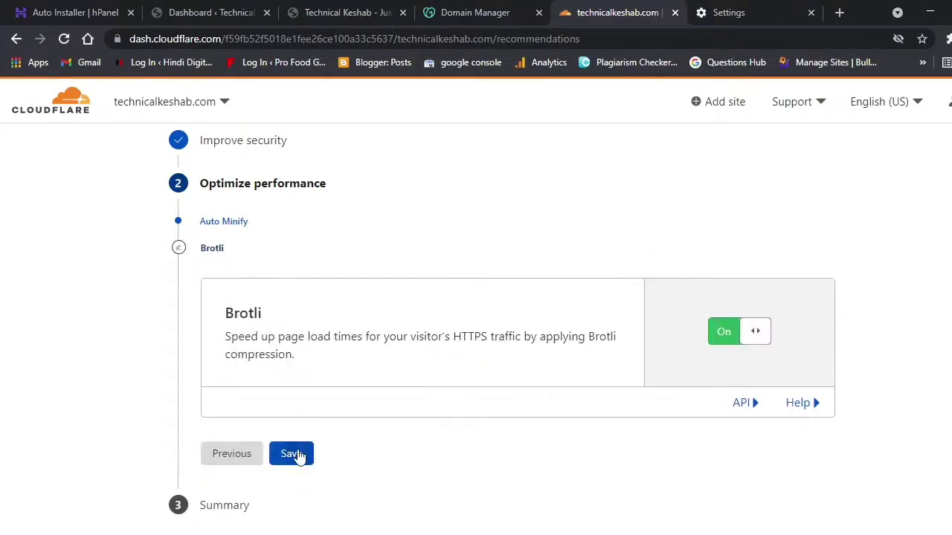
click(299, 456)
click(239, 406)
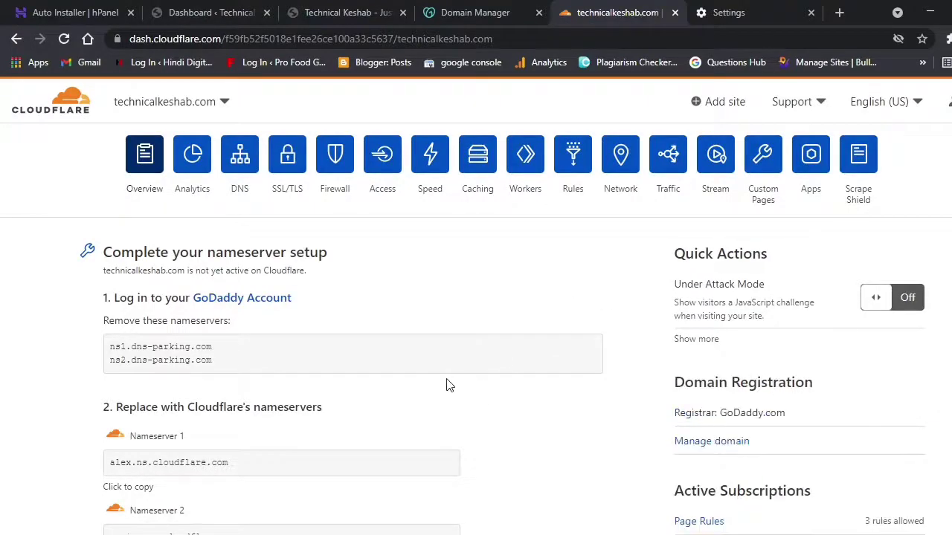
- Look over the site's Overview page with the nameserver instructions, and open the SSL/TLS settings to examine the encryption modes
scroll(449, 385, down, 4)
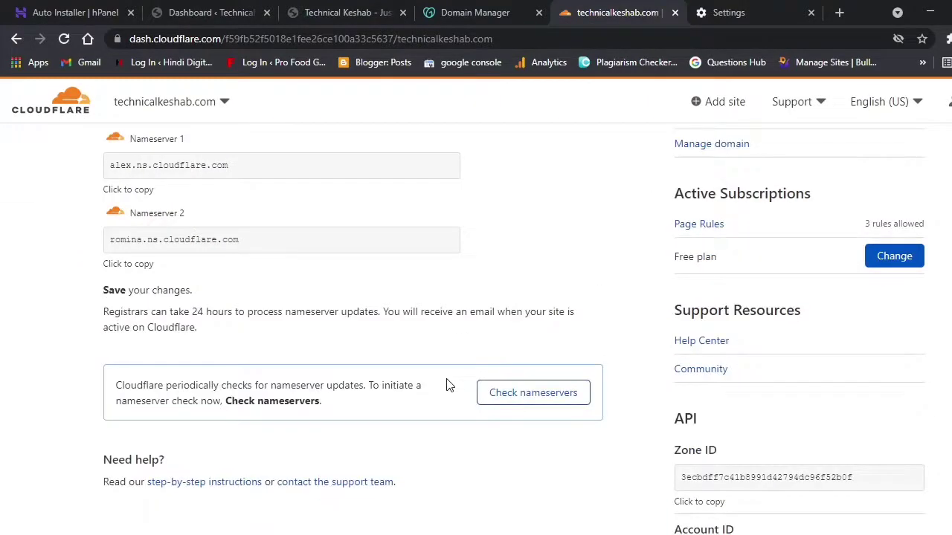
scroll(449, 384, down, 5)
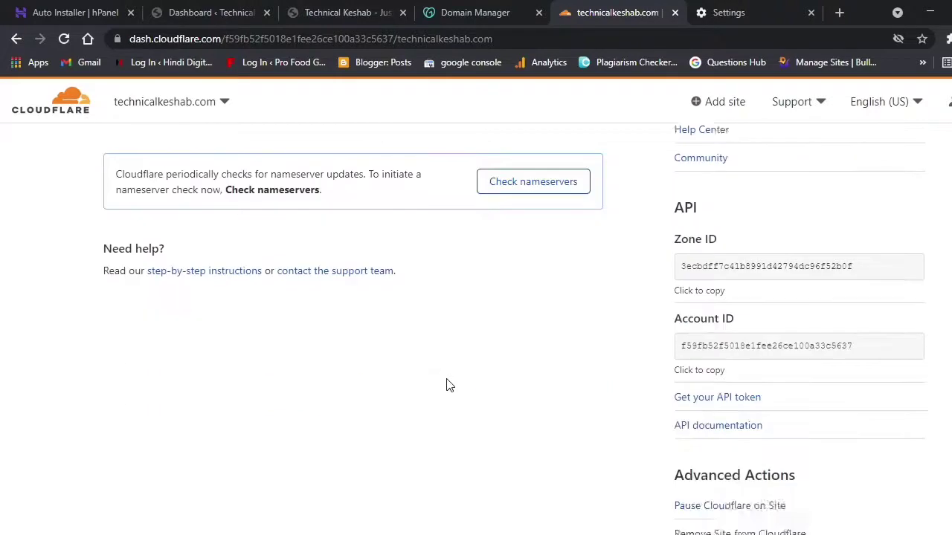
scroll(446, 385, up, 5)
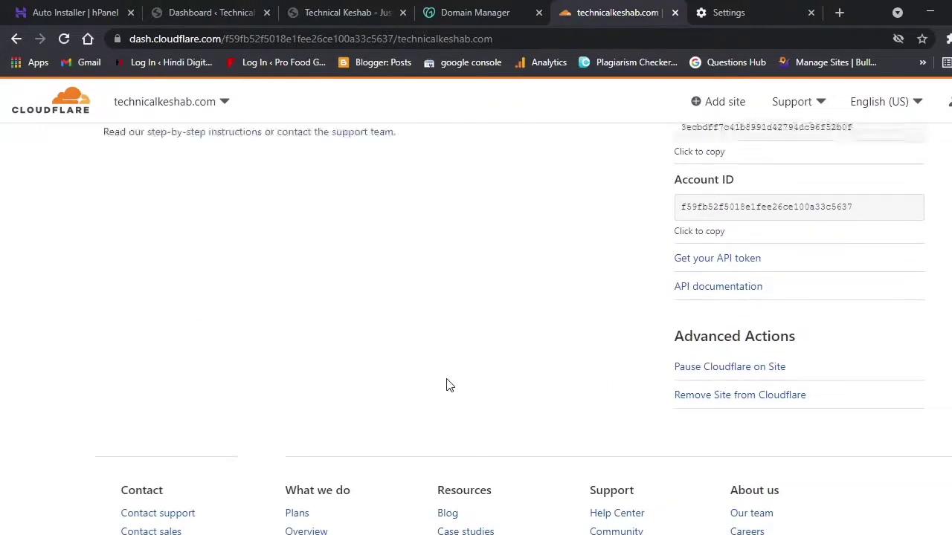
scroll(449, 385, up, 4)
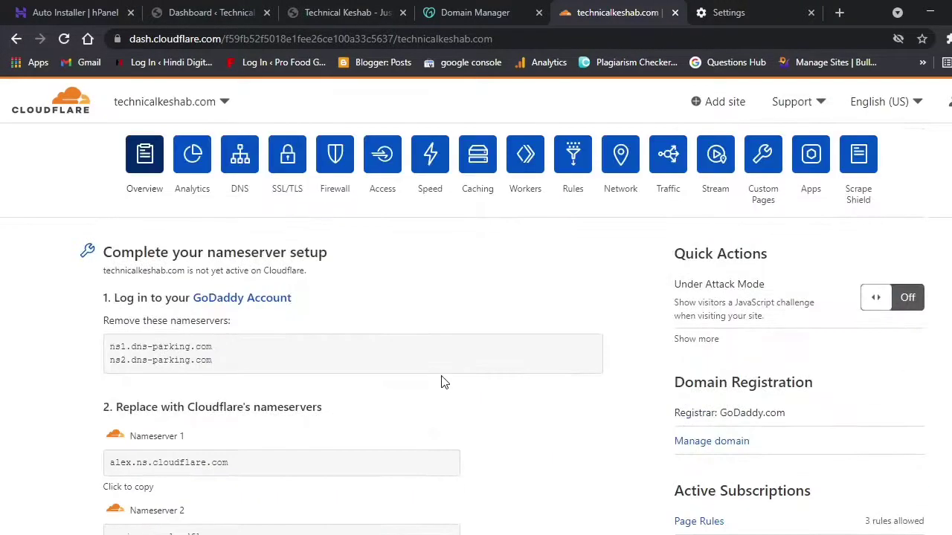
click(297, 162)
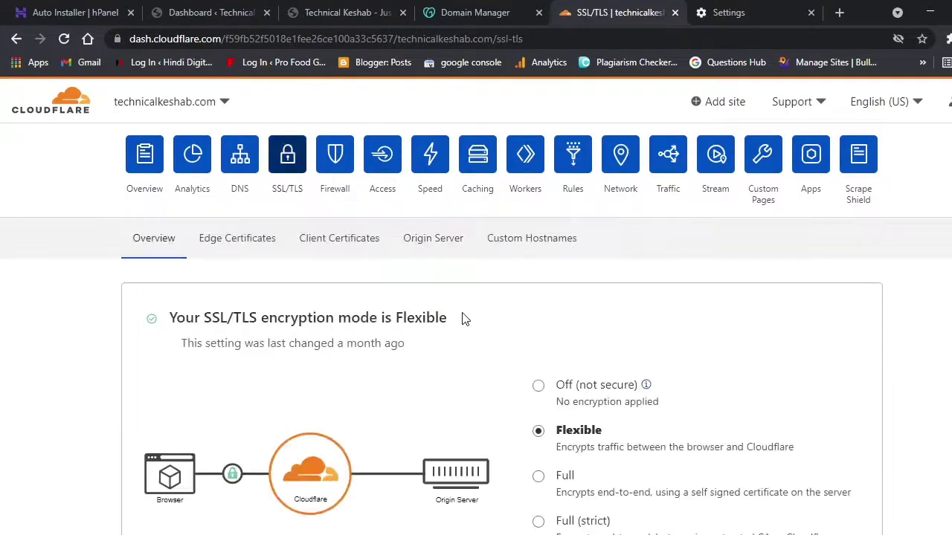
scroll(458, 367, down, 4)
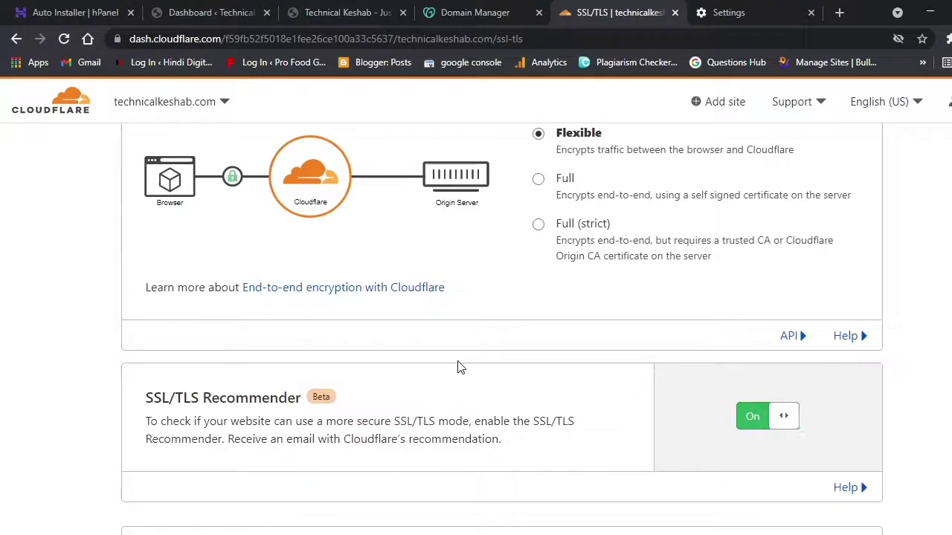
- Examine the rest of the SSL/TLS overview, including the SSL/TLS Recommender and Traffic Served Over TLS sections
scroll(457, 365, down, 6)
scroll(458, 360, up, 5)
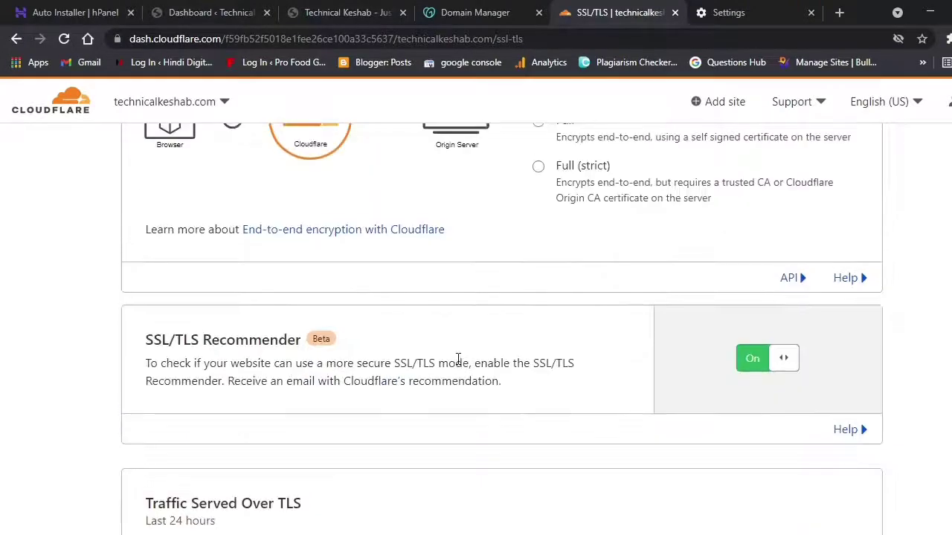
scroll(458, 360, down, 5)
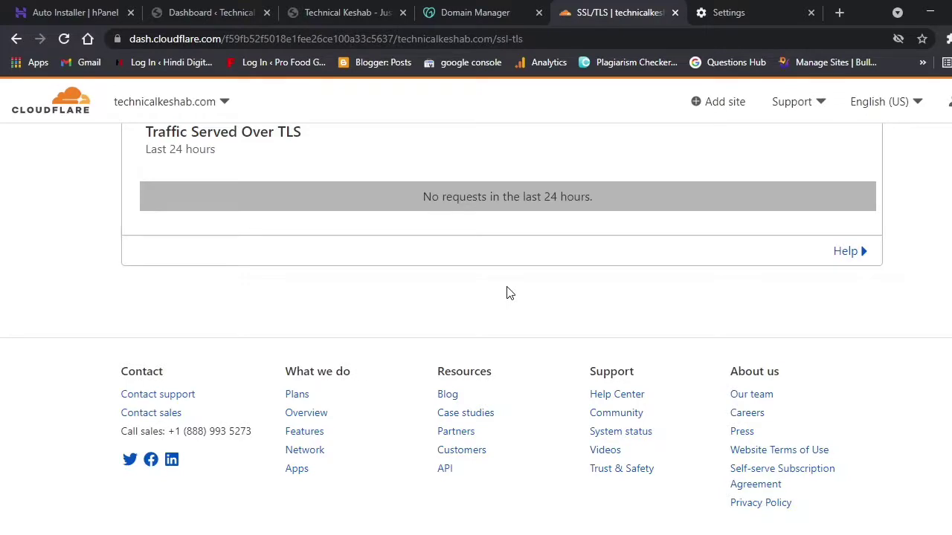
scroll(332, 287, up, 15)
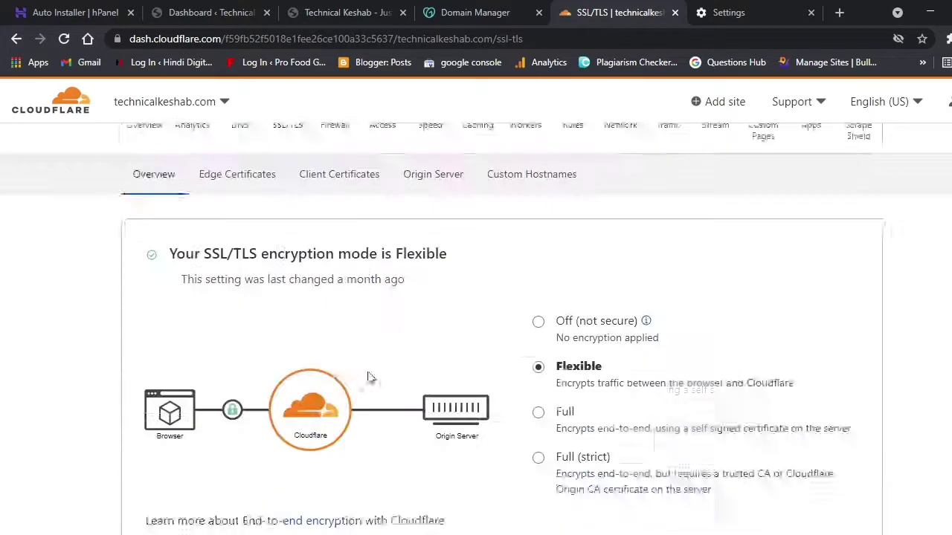
- Return to the Overview of technicalkeshab.com and request a Cloudflare check of its nameservers
click(155, 162)
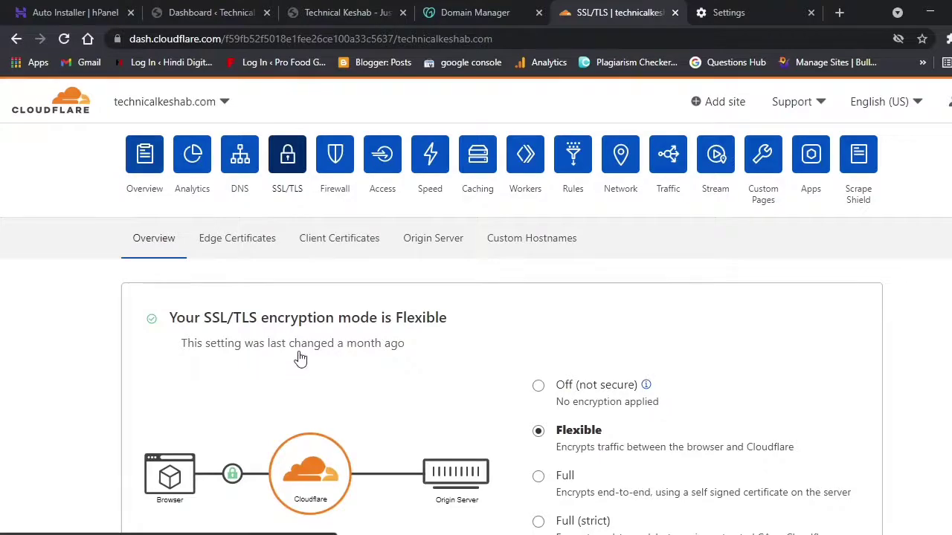
scroll(440, 409, down, 8)
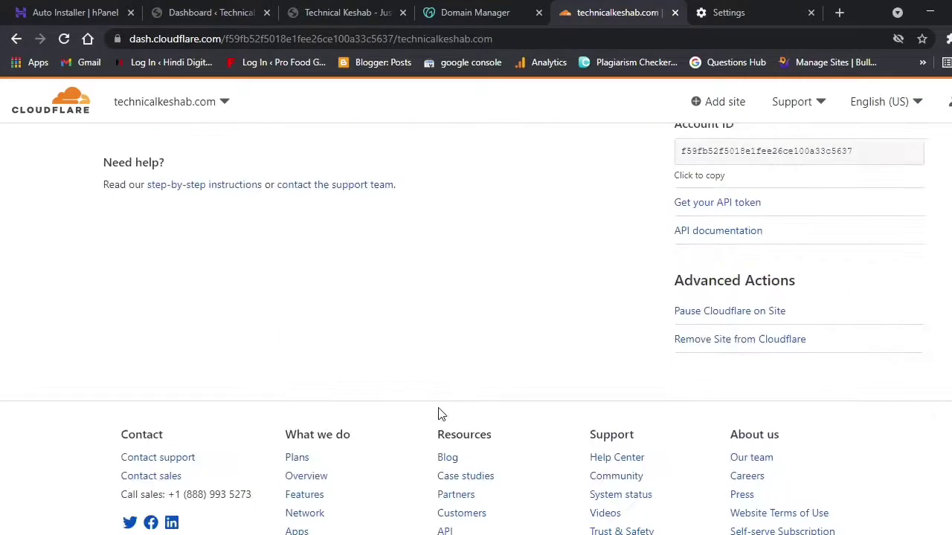
scroll(448, 405, up, 3)
click(535, 324)
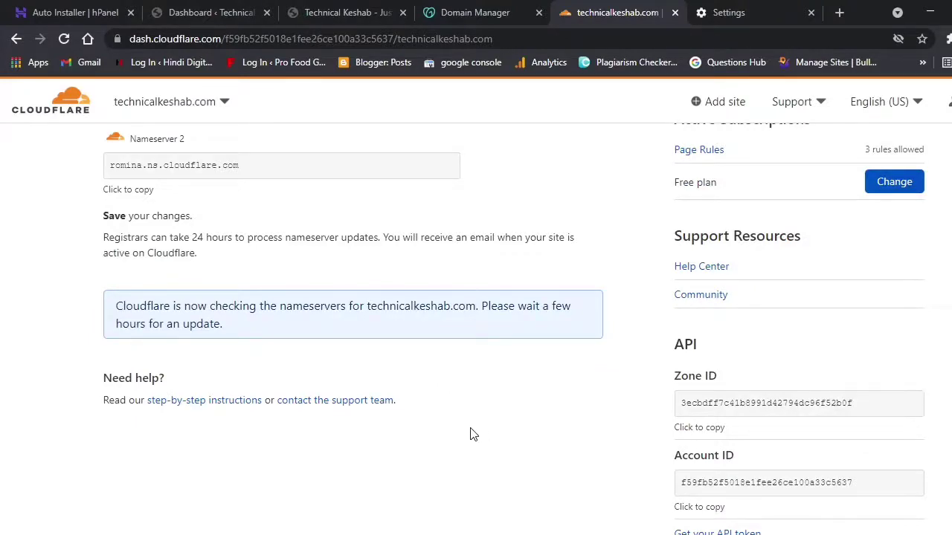
- Reload the live technicalkeshab.com homepage to check its connection security, and return to the open WordPress dashboard
click(218, 9)
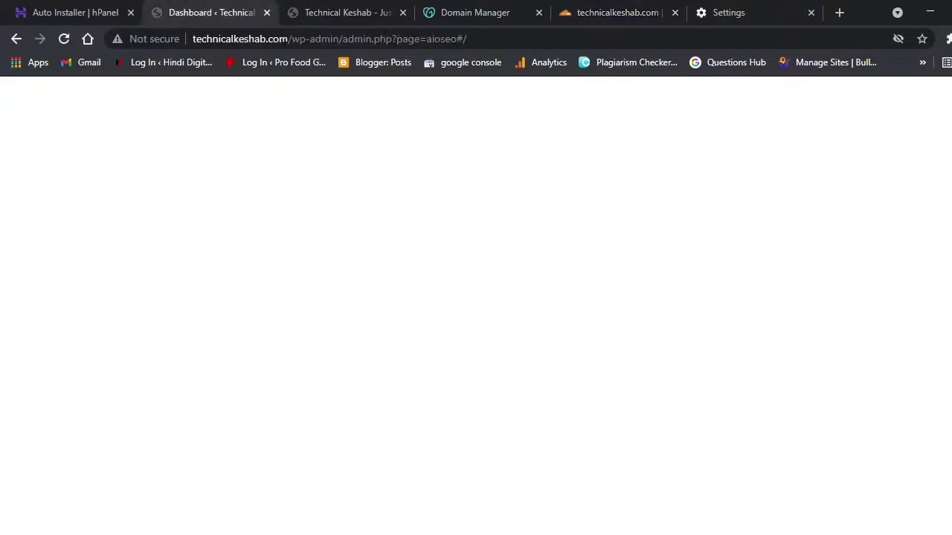
click(318, 14)
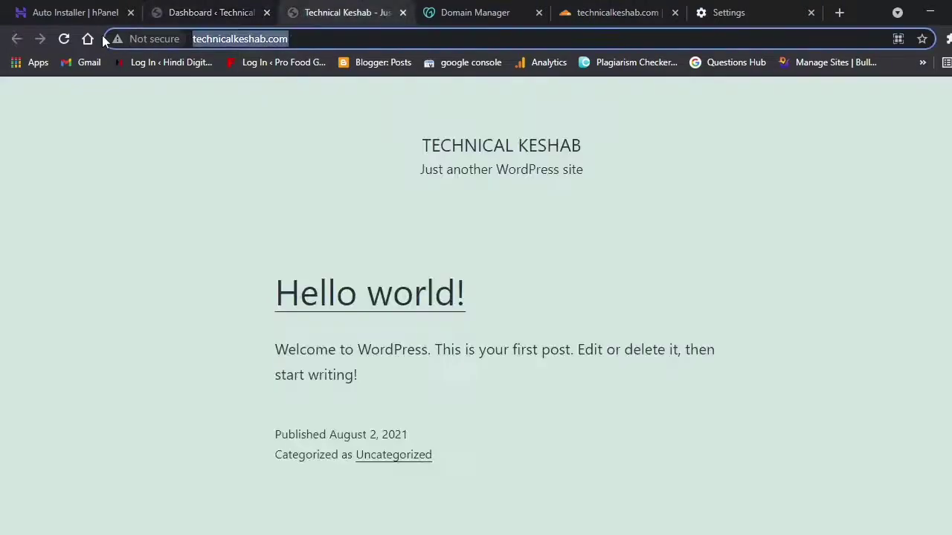
click(64, 39)
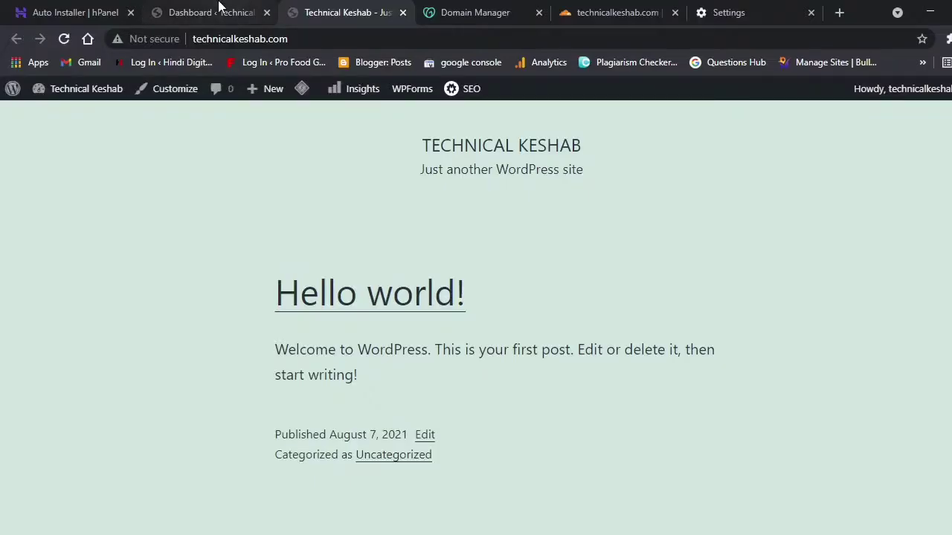
click(218, 10)
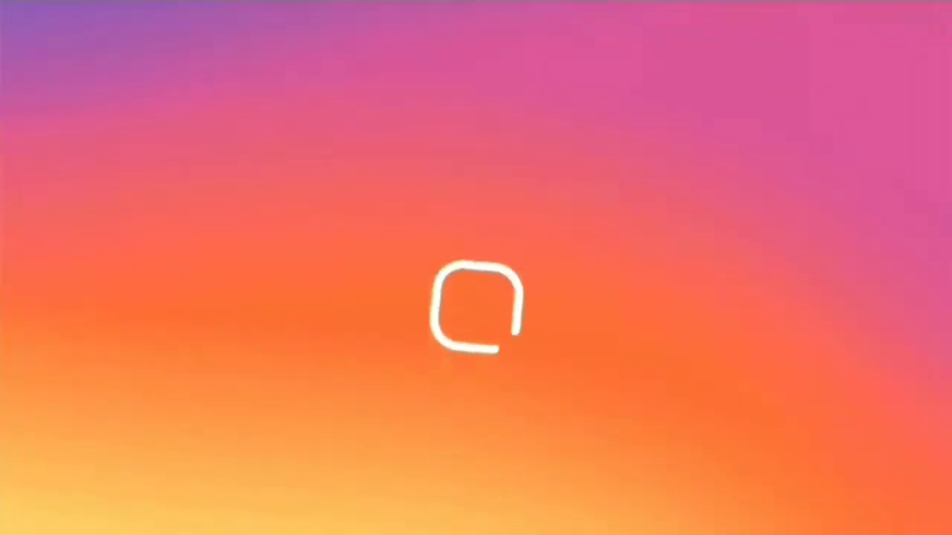